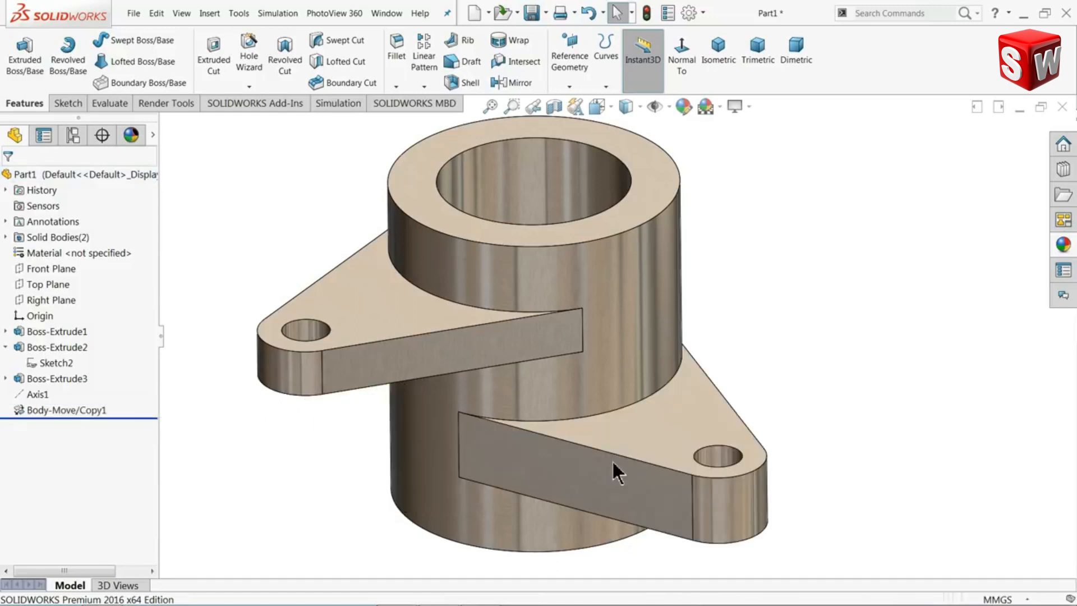
# Create a new part document and apply a plain white background scene to it.
pyautogui.click(1023, 17)
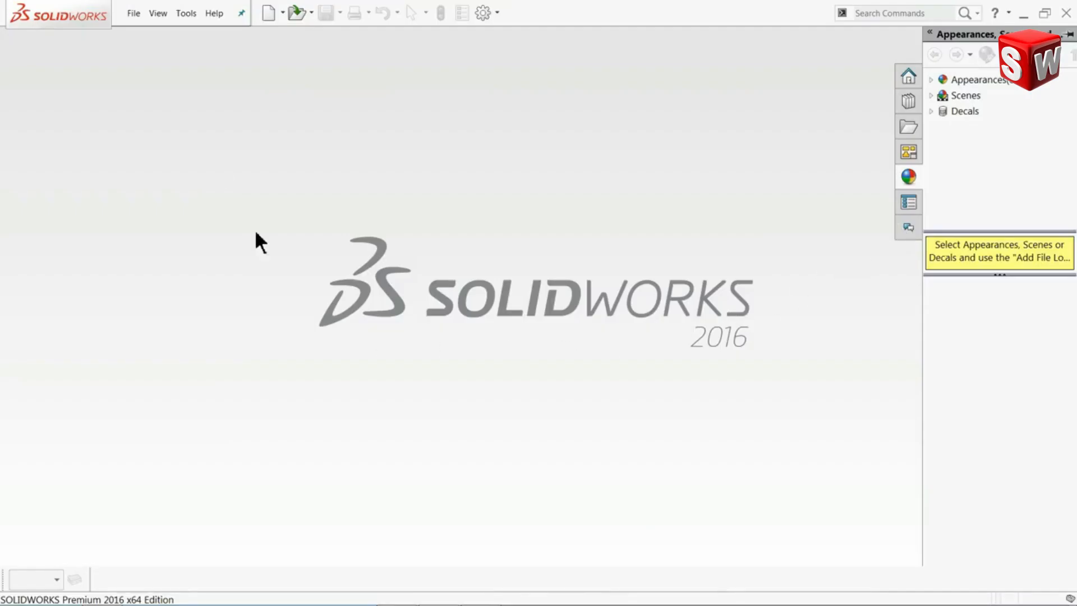
pyautogui.click(133, 13)
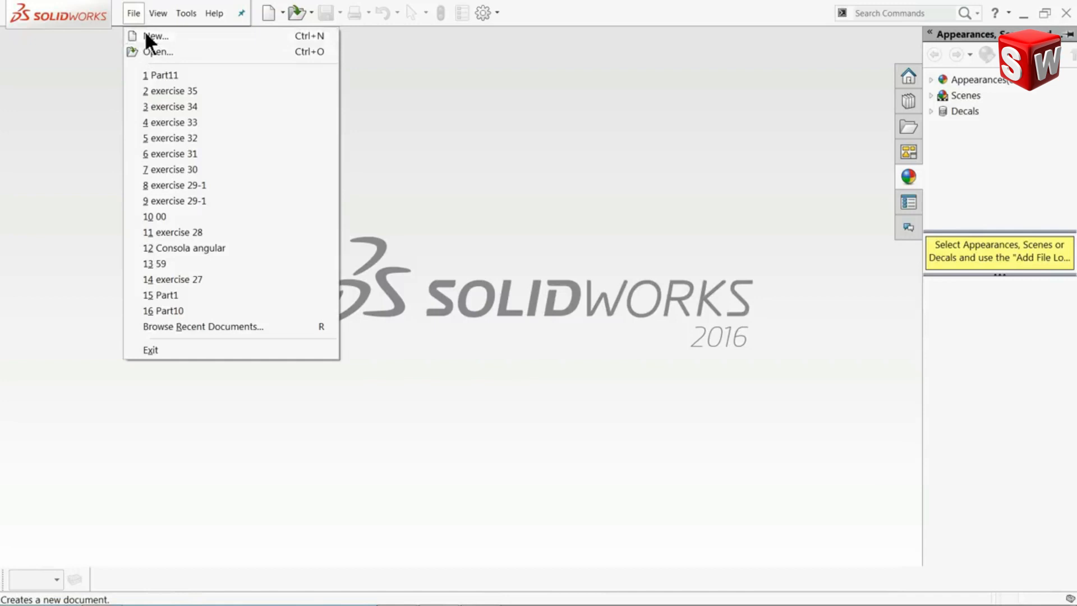
pyautogui.click(144, 35)
pyautogui.click(451, 443)
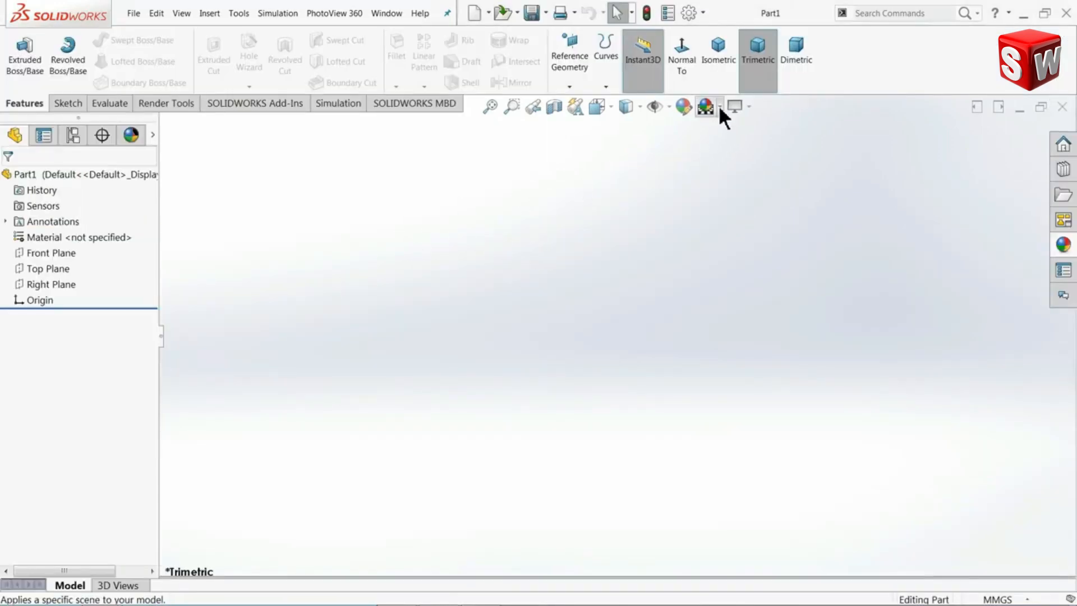
pyautogui.click(719, 108)
pyautogui.click(748, 29)
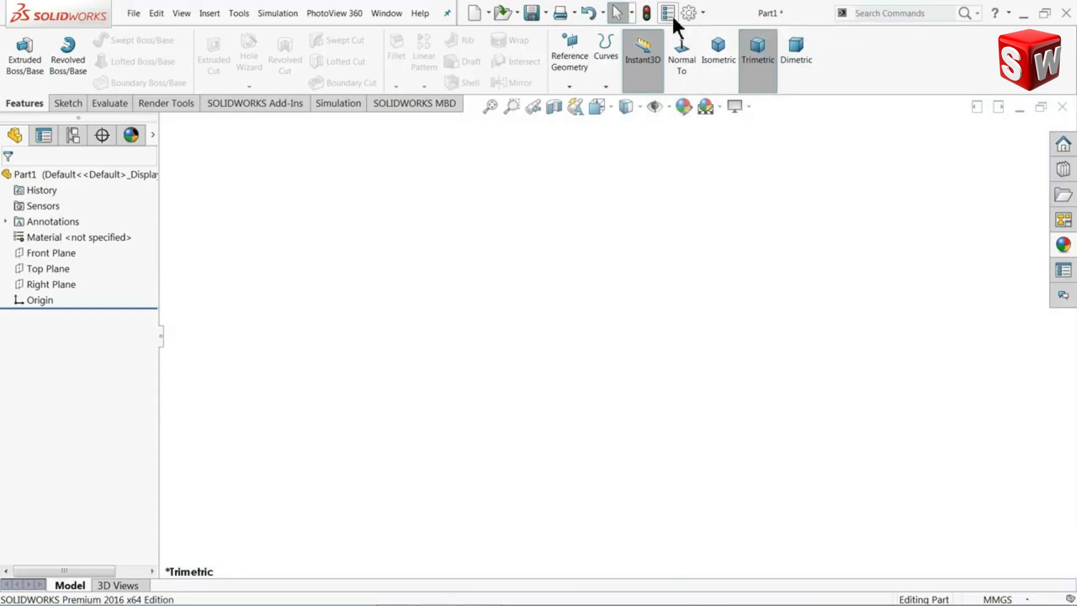
# Set the document's image quality to the highest resolution for both shaded/draft and wireframe display.
pyautogui.click(689, 12)
pyautogui.click(172, 103)
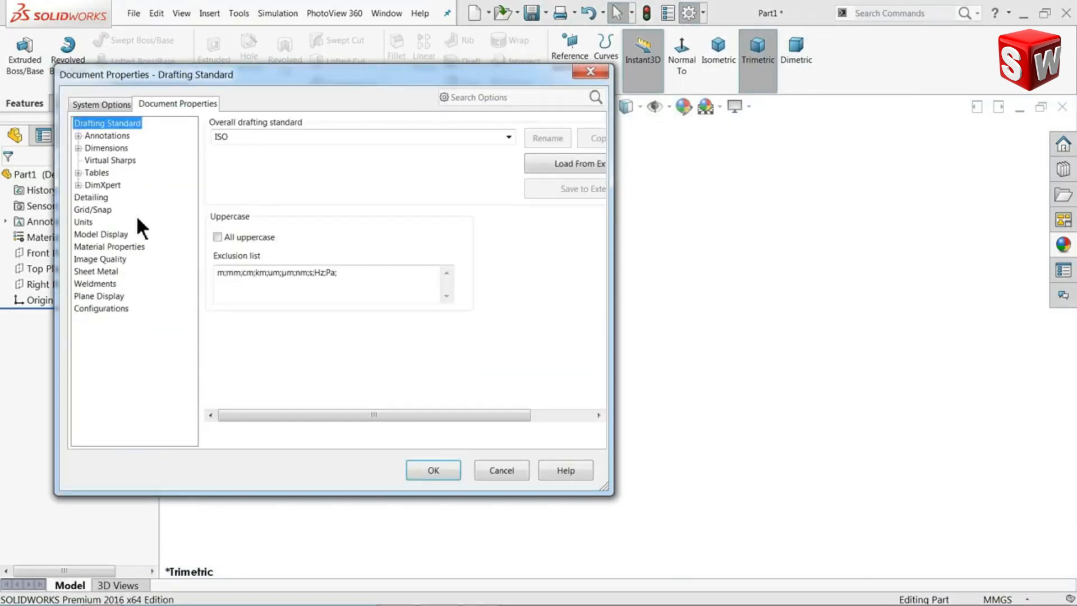
pyautogui.click(107, 260)
pyautogui.moveTo(337, 149); pyautogui.dragTo(514, 160)
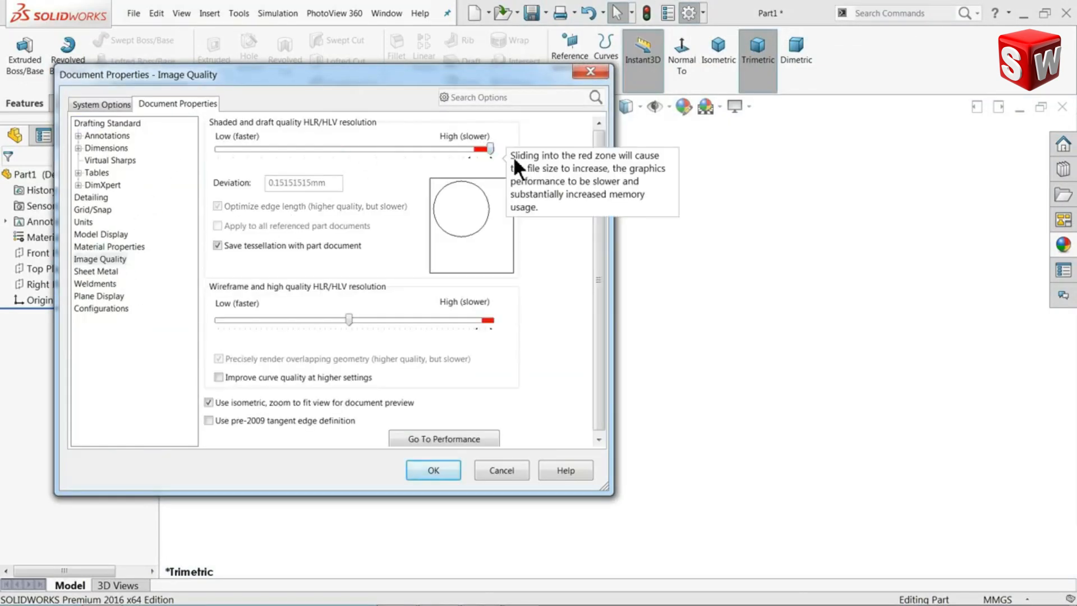
pyautogui.moveTo(349, 318); pyautogui.dragTo(502, 324)
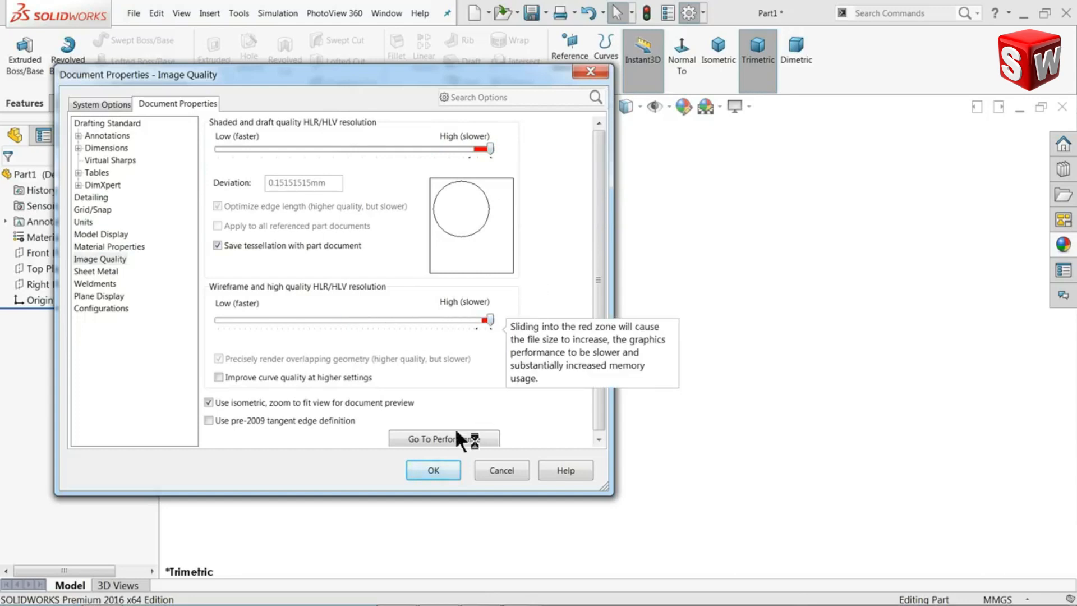
pyautogui.click(440, 471)
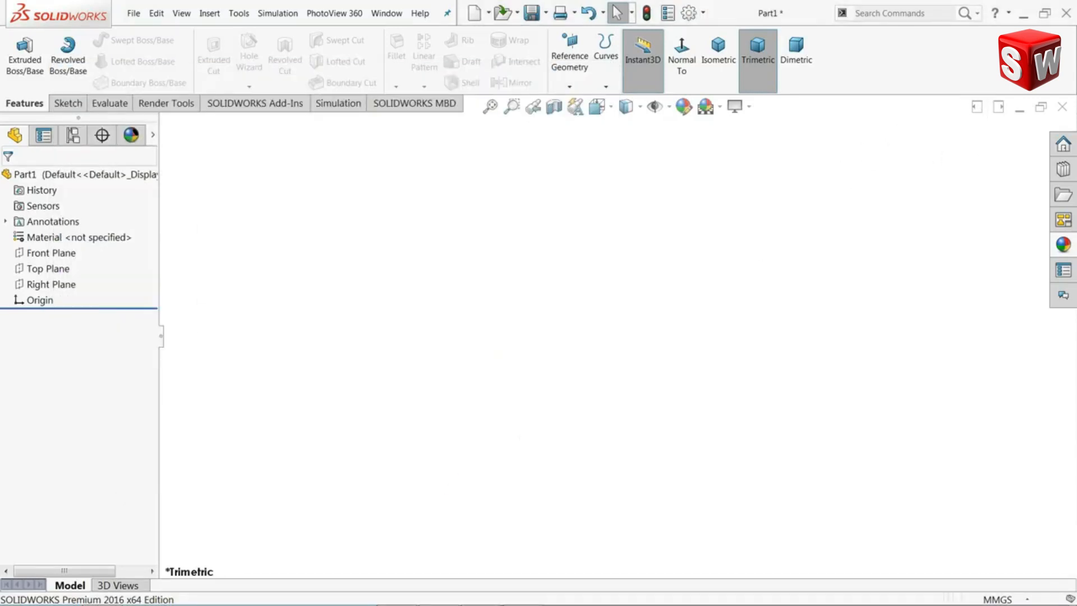
# On the Top Plane, sketch two concentric circles centred on the origin, the outer one about 182 mm in diameter.
pyautogui.click(1023, 12)
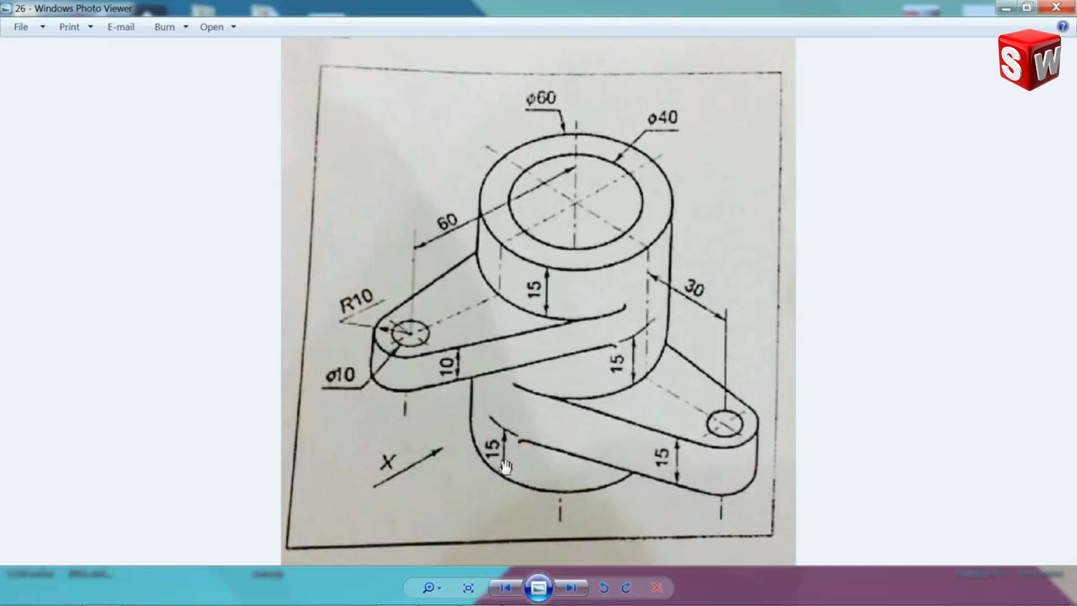
pyautogui.hotkey('alt', 'Tab')
pyautogui.click(46, 269)
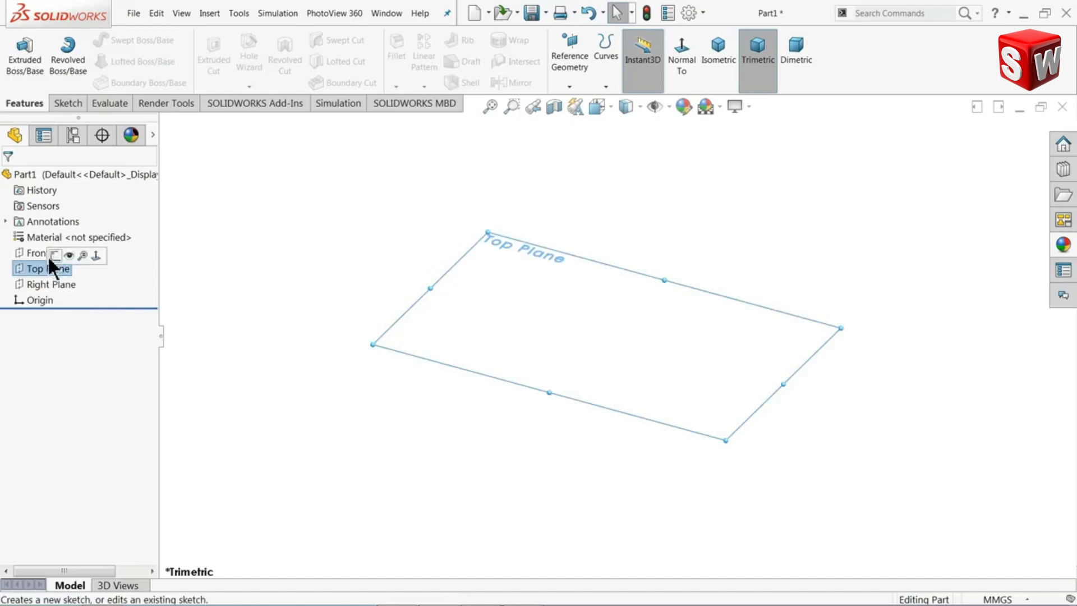
pyautogui.click(60, 255)
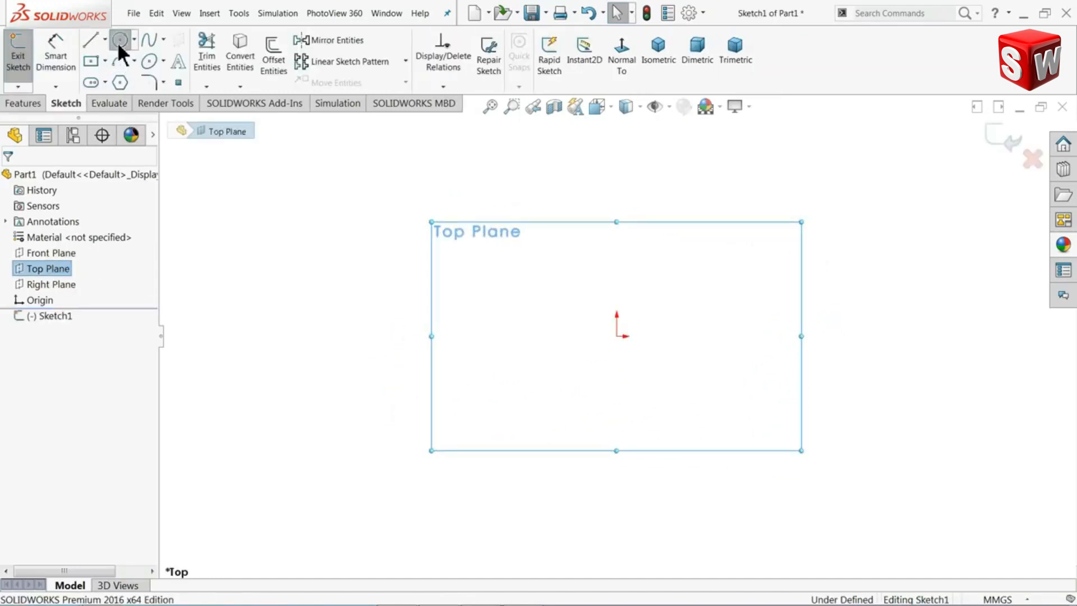
pyautogui.click(120, 39)
pyautogui.click(617, 337)
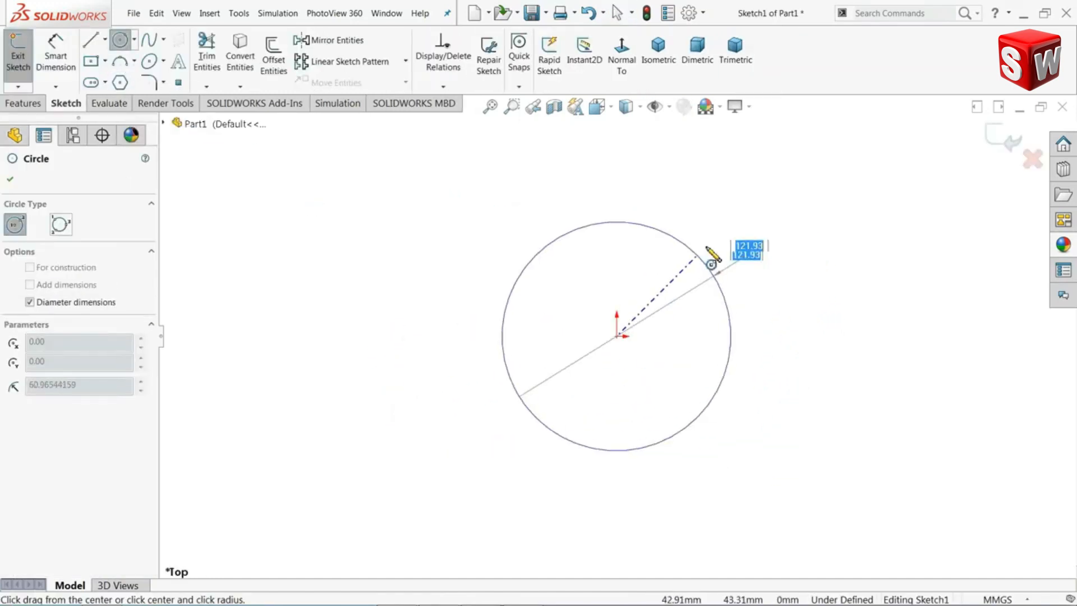
pyautogui.click(755, 210)
pyautogui.click(617, 336)
pyautogui.click(721, 260)
pyautogui.rightClick(350, 241)
pyautogui.click(386, 240)
# Dimension the outer circle's diameter to 60 mm and the inner circle's to 40 mm, and finish the sketch.
pyautogui.click(55, 56)
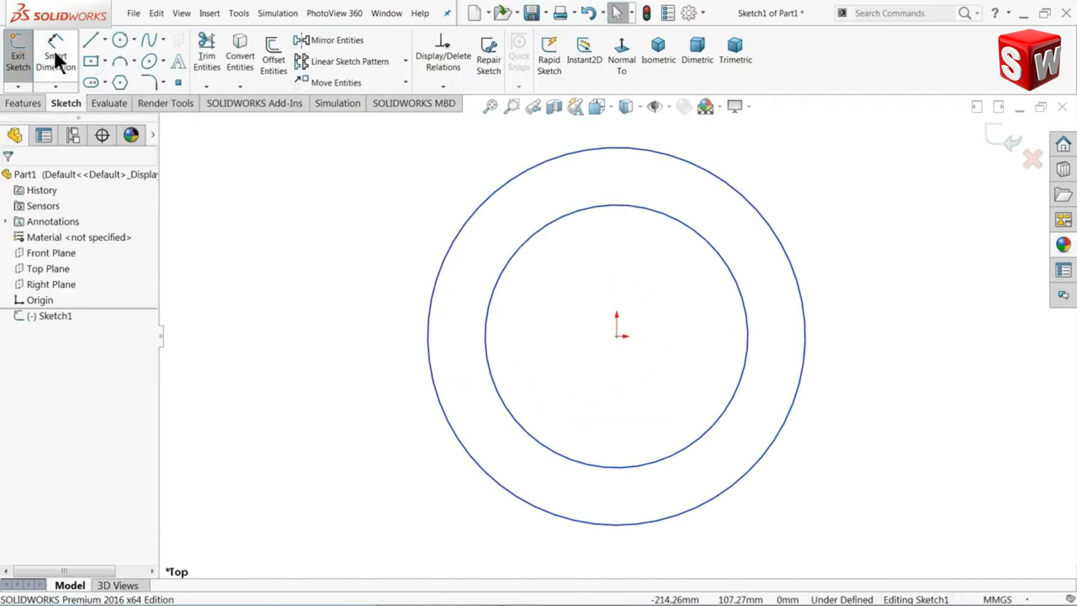
pyautogui.click(430, 354)
pyautogui.click(336, 337)
pyautogui.write('60')
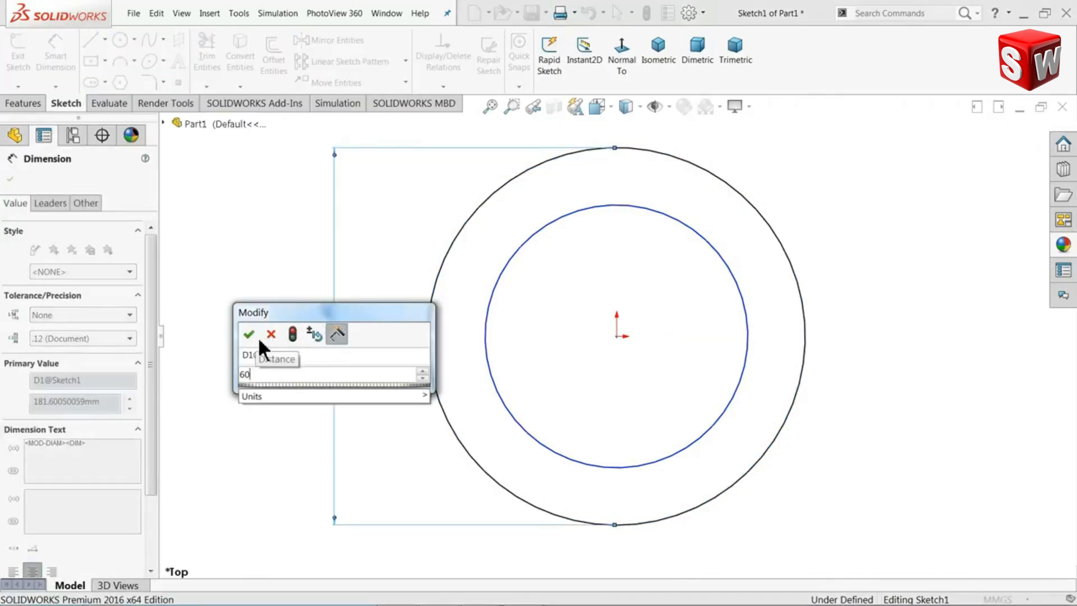
pyautogui.click(247, 337)
pyautogui.click(486, 344)
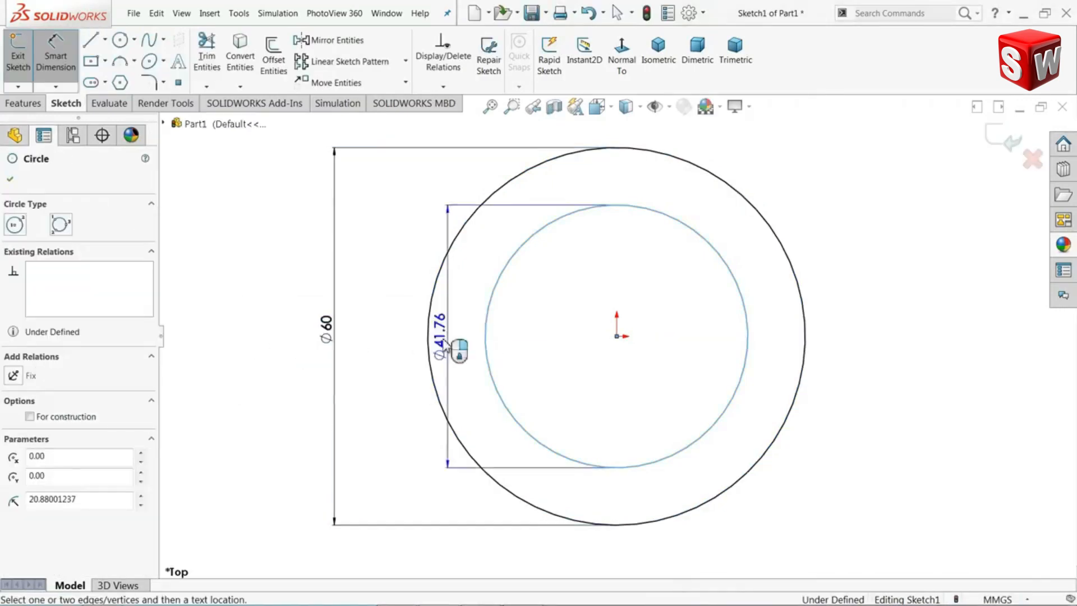
pyautogui.click(392, 343)
pyautogui.write('40')
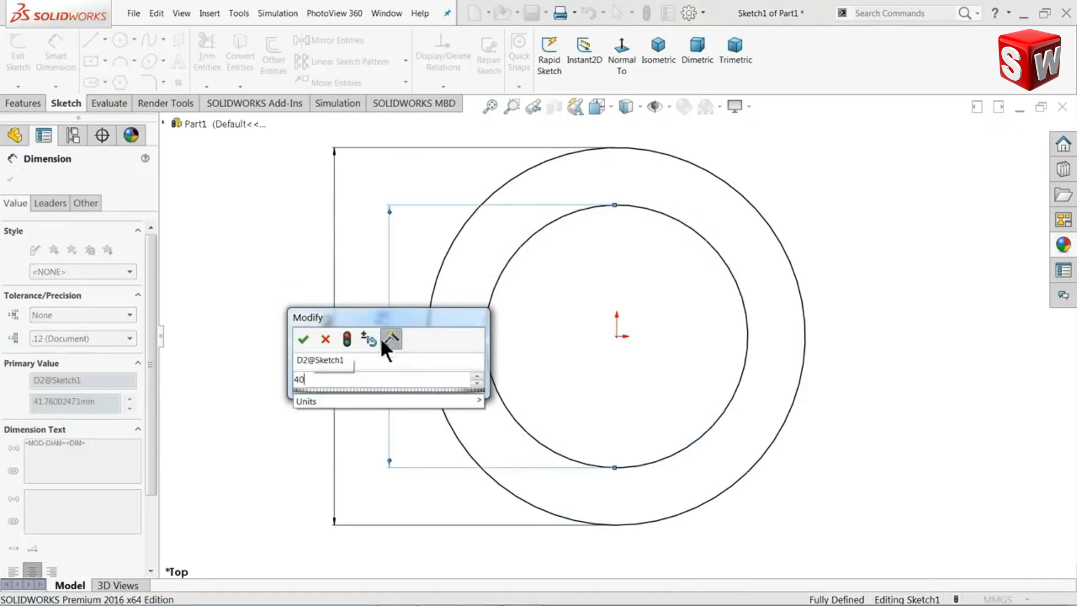
pyautogui.click(303, 339)
pyautogui.click(984, 160)
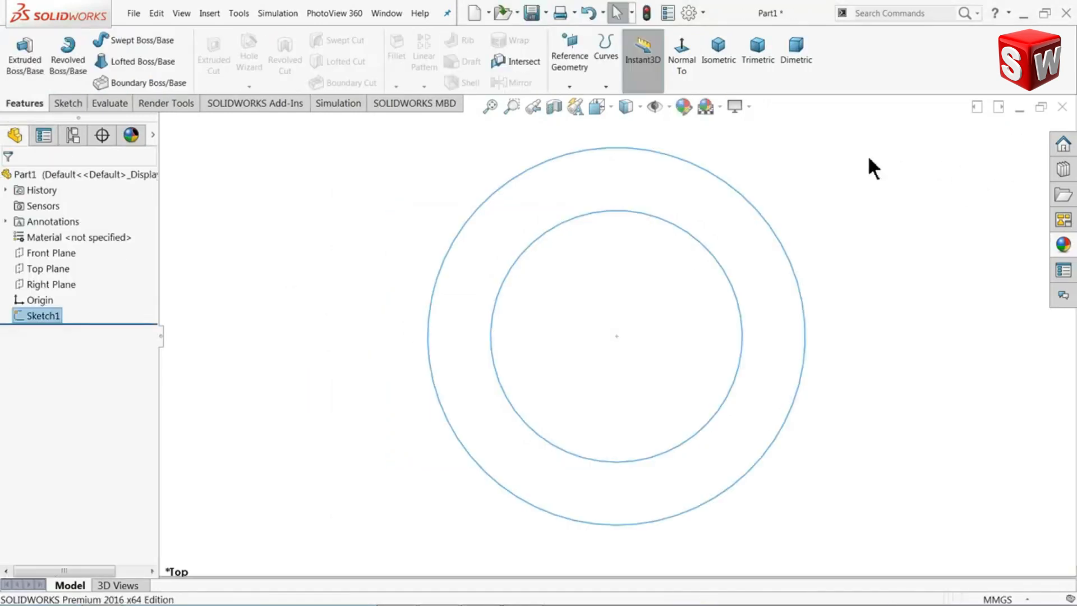
# Extrude the ring profile 70 mm with a Blind end condition, reversed to run downward from the sketch plane.
pyautogui.click(25, 59)
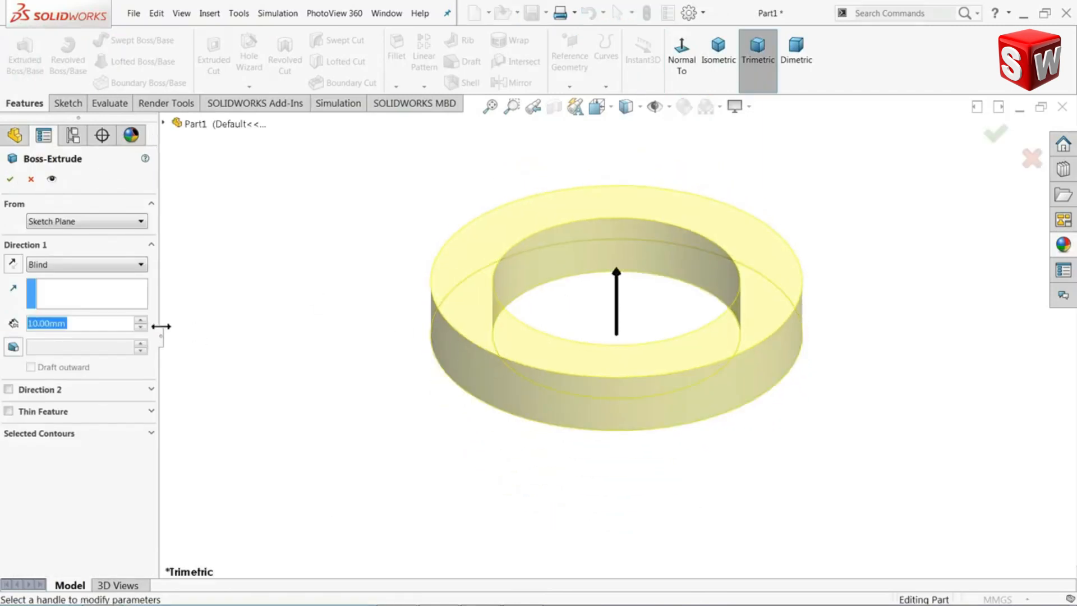
pyautogui.write('70')
pyautogui.press('Return')
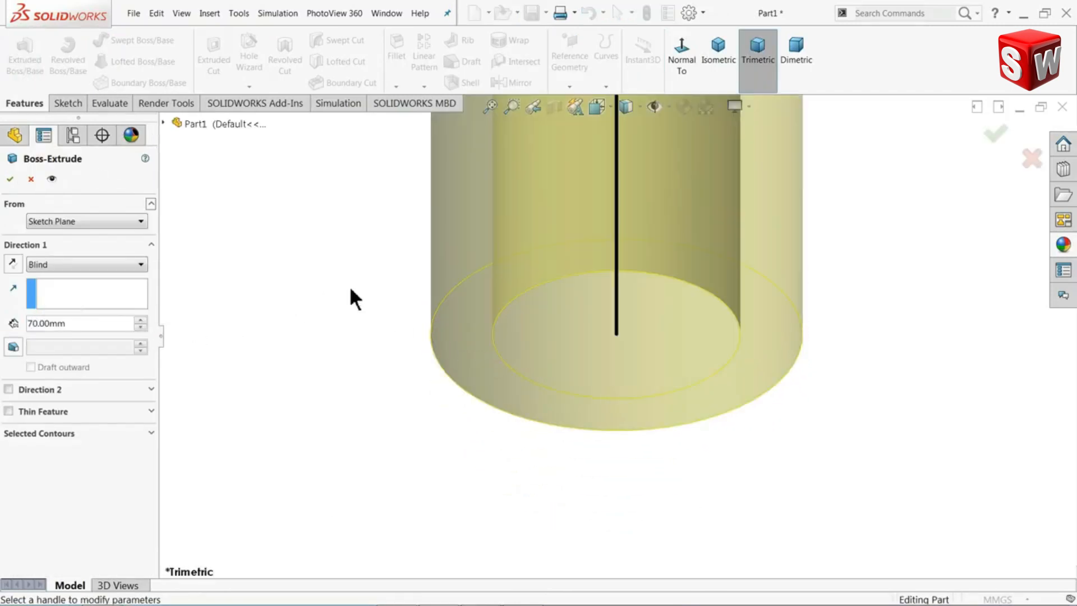
pyautogui.click(716, 53)
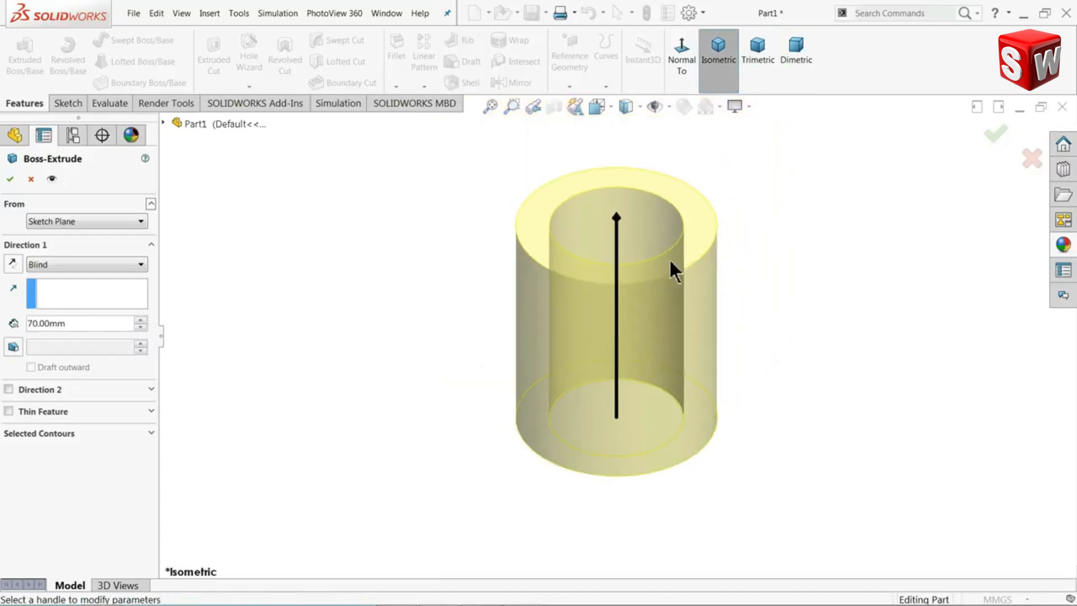
pyautogui.click(19, 265)
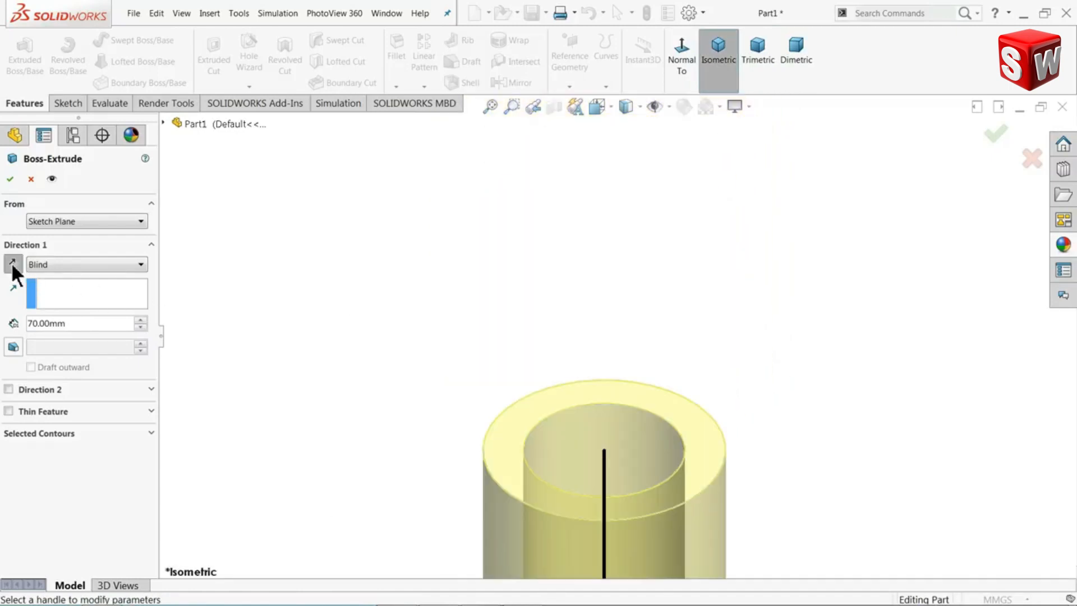
pyautogui.click(721, 59)
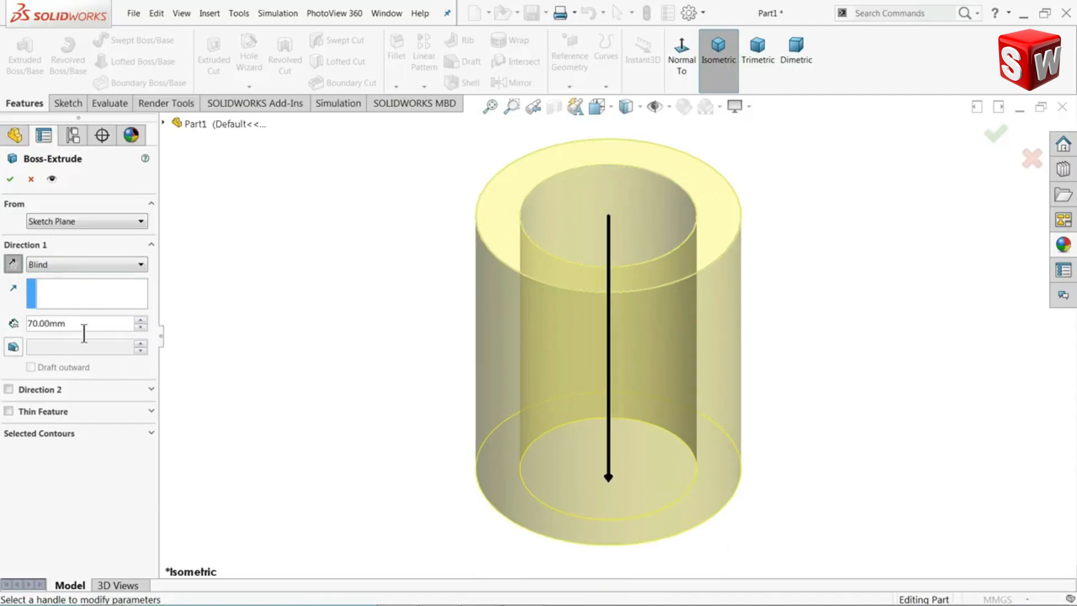
pyautogui.click(42, 263)
pyautogui.click(61, 342)
pyautogui.click(10, 179)
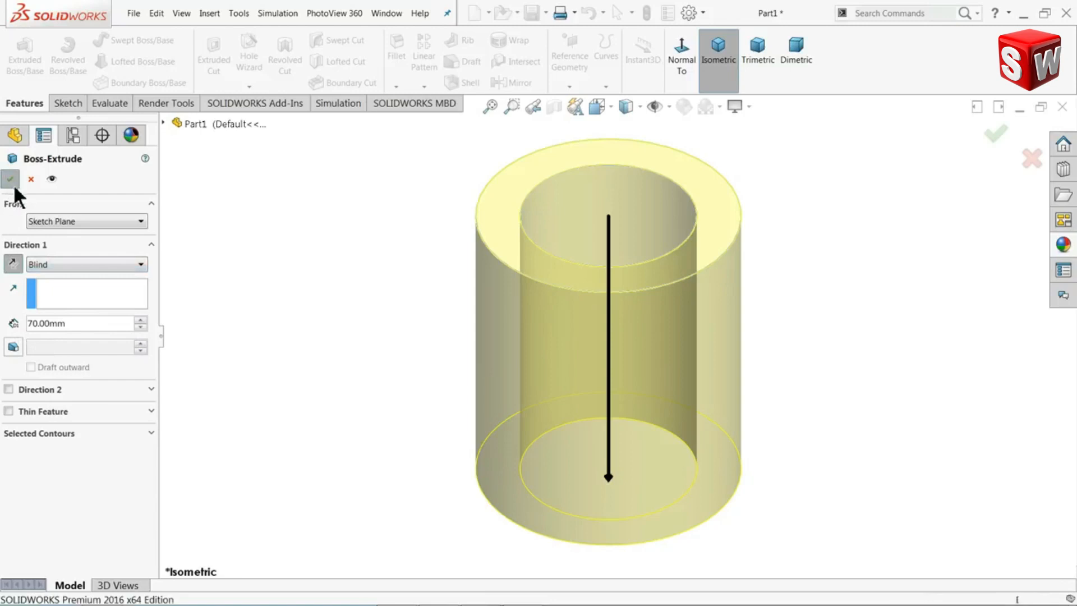
# Turn off RealView Graphics for the model display.
pyautogui.click(749, 107)
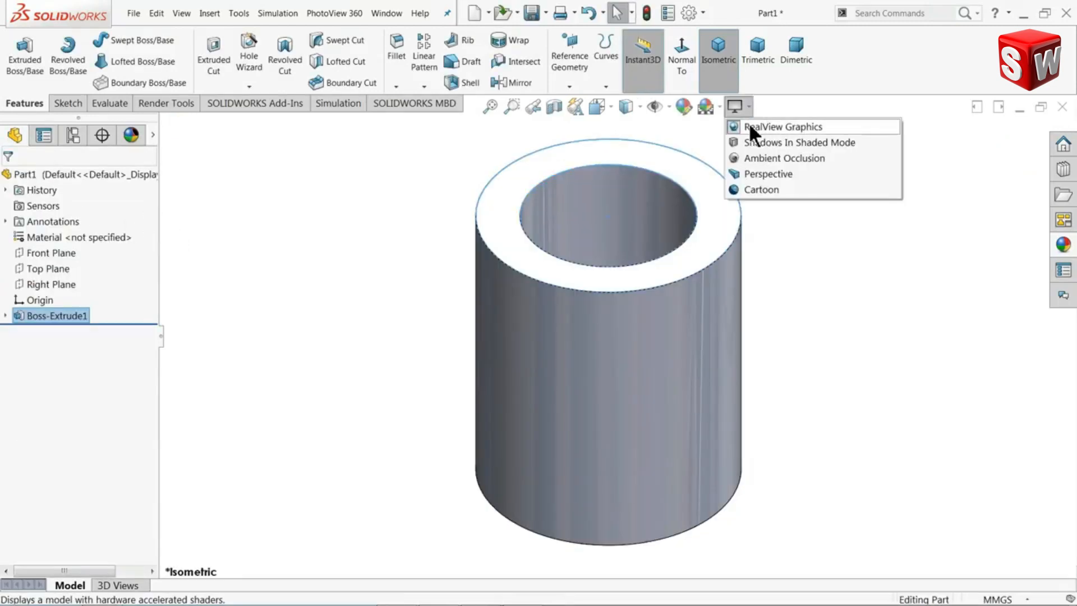
pyautogui.click(749, 128)
pyautogui.click(364, 260)
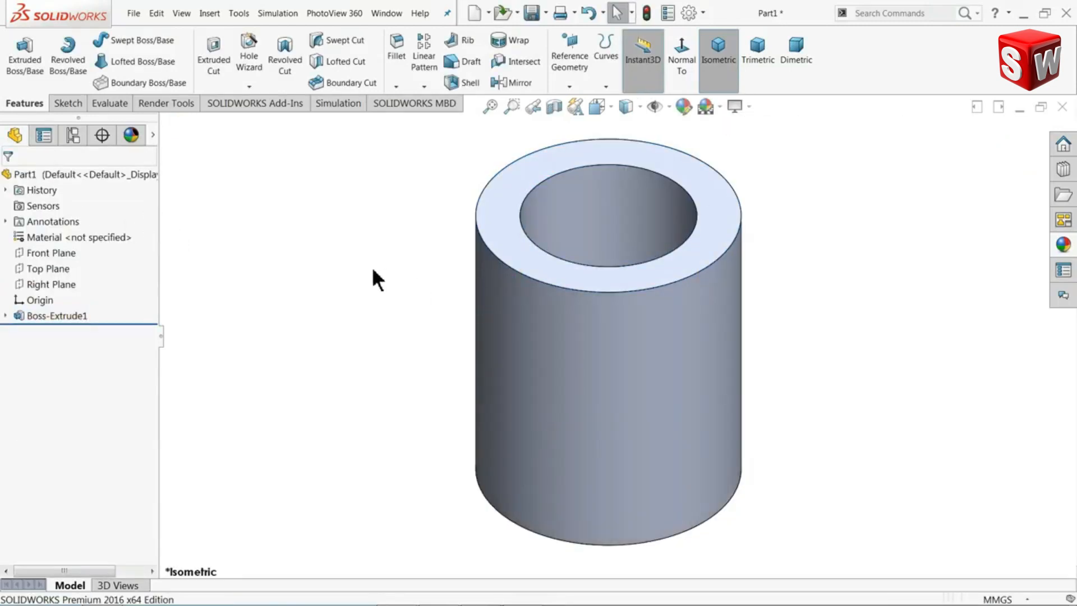
# Start a sketch on the cylinder's top face and draw a vertical centerline from the origin down past the outer edge.
pyautogui.click(1024, 14)
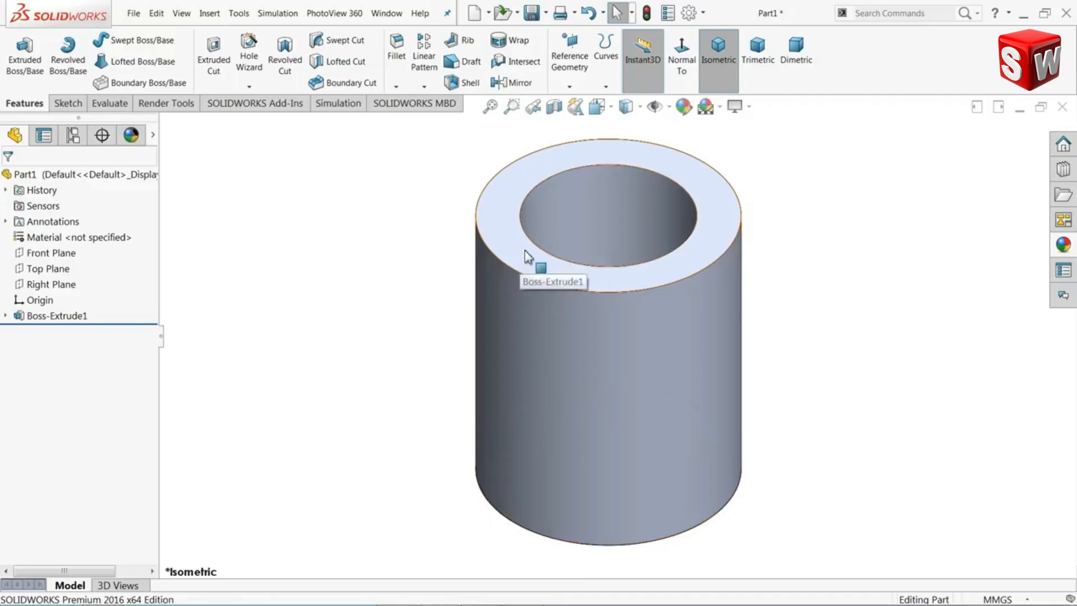
pyautogui.click(517, 259)
pyautogui.click(570, 213)
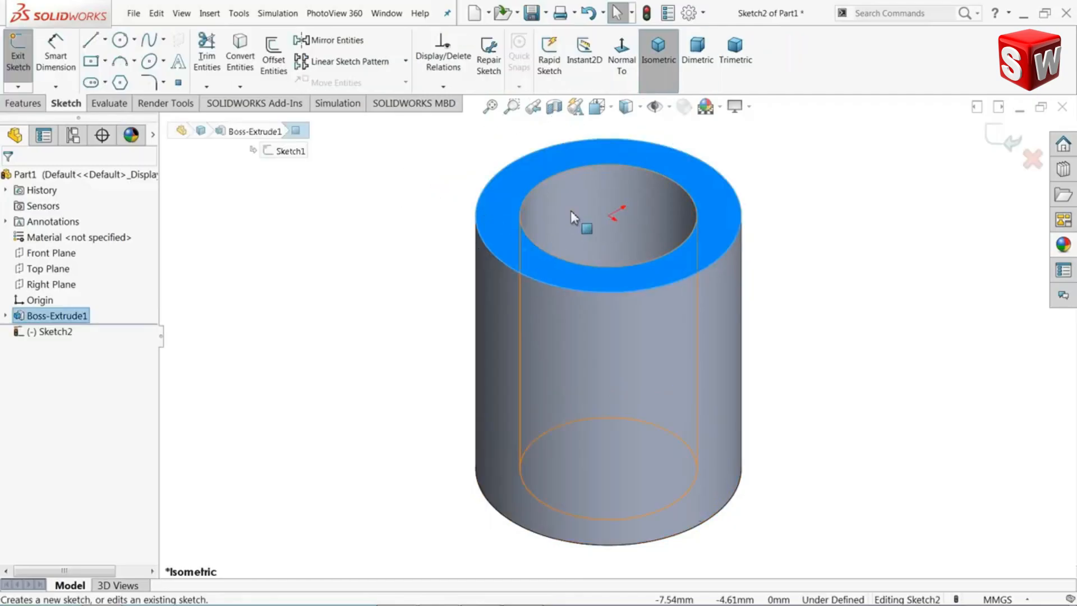
pyautogui.click(629, 58)
pyautogui.scroll(5, 644, 254)
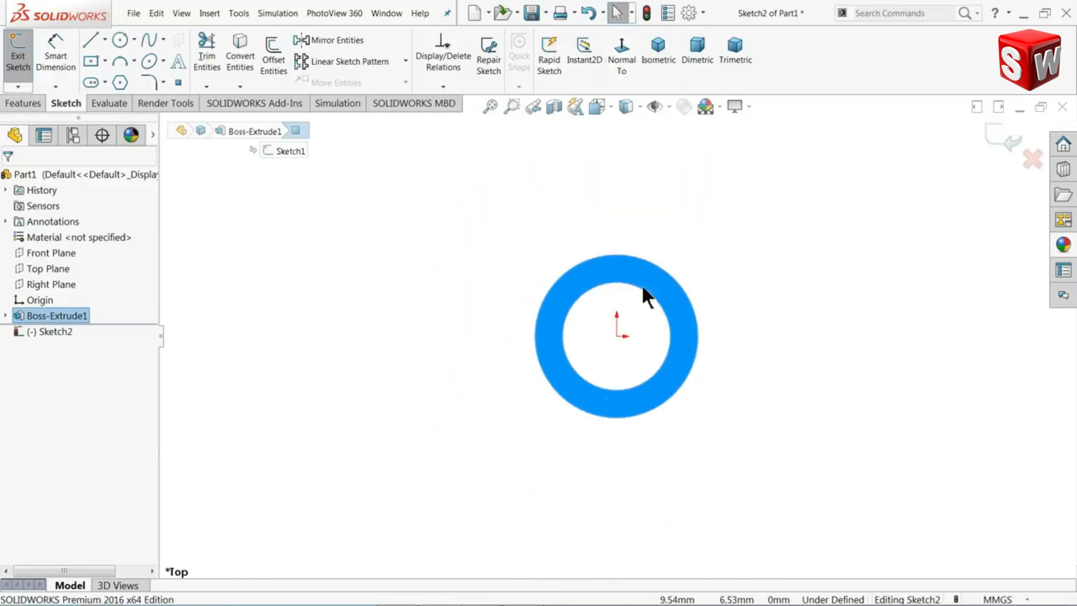
pyautogui.scroll(-3, 644, 446)
pyautogui.click(103, 38)
pyautogui.click(105, 39)
pyautogui.click(111, 74)
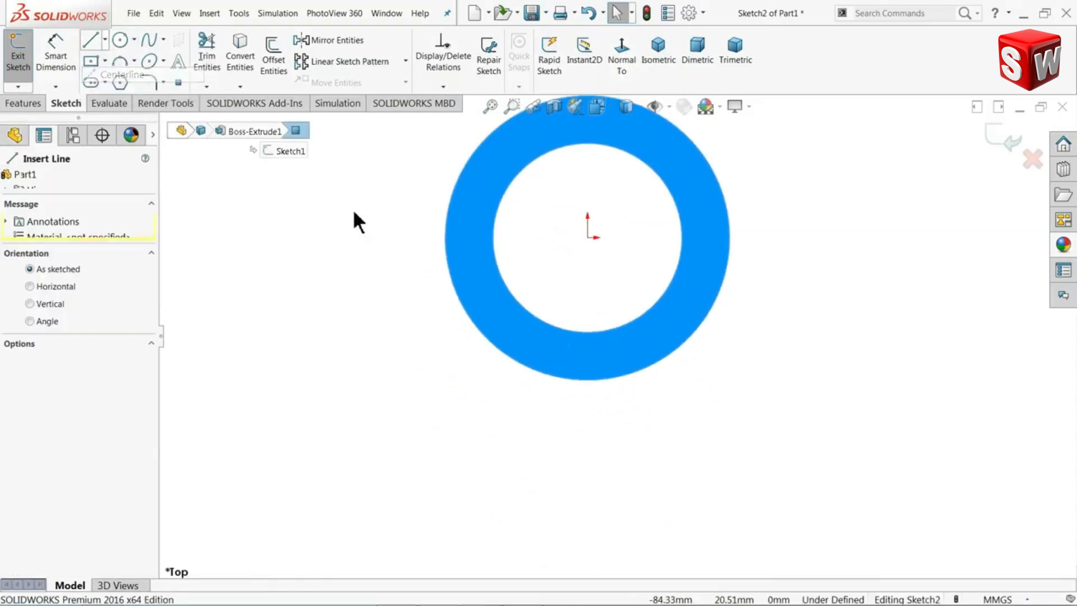
pyautogui.click(588, 238)
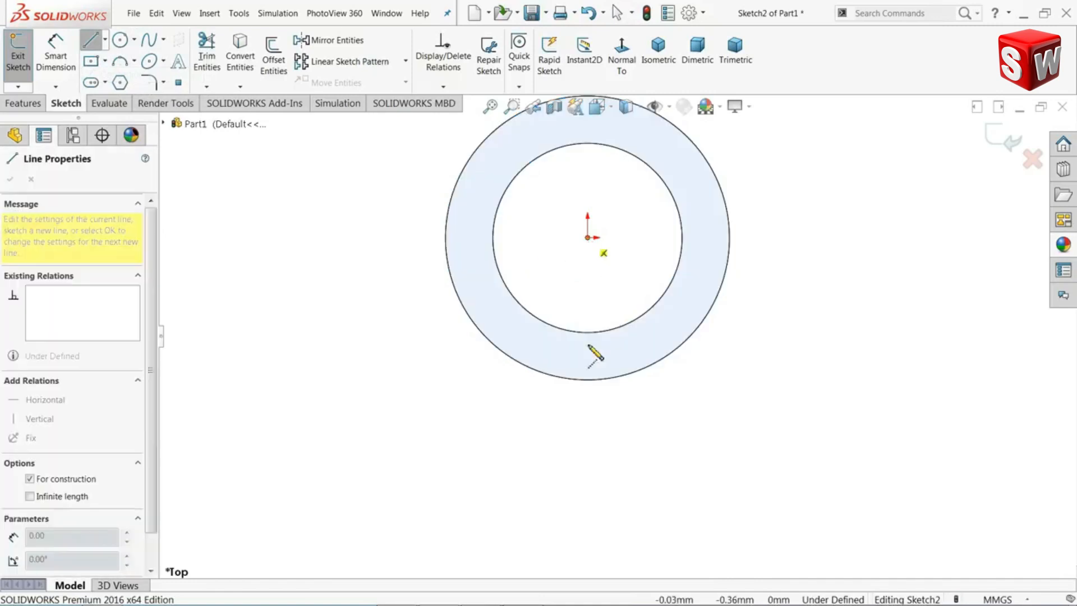
pyautogui.click(587, 513)
pyautogui.rightClick(629, 493)
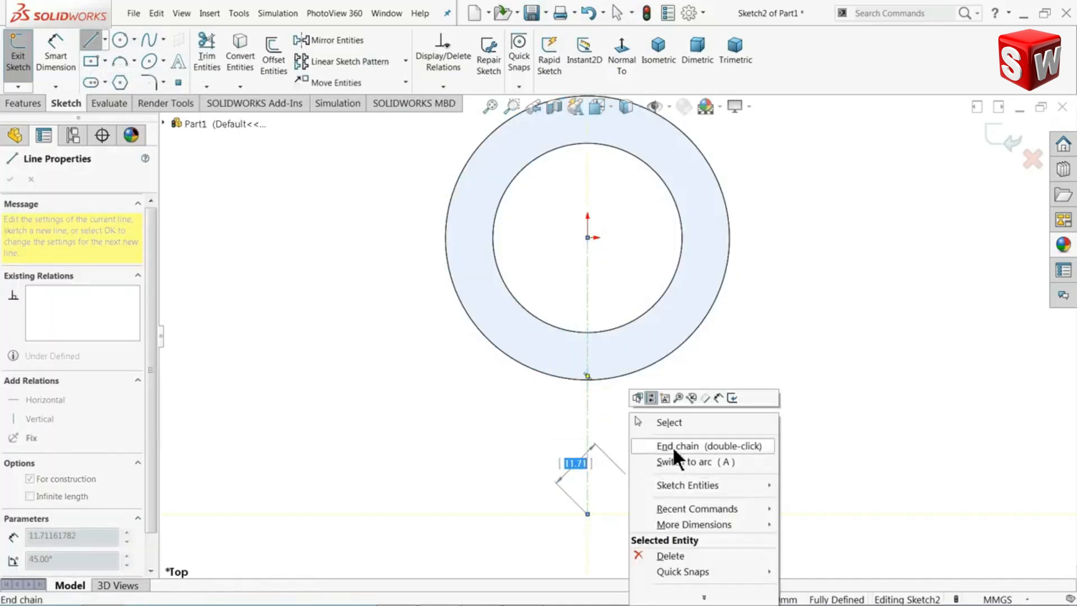
pyautogui.click(676, 421)
# Sketch the lug outline with a slanted line off the cylinder's outer edge, an end arc about 16 mm in radius, and a line back up.
pyautogui.click(90, 39)
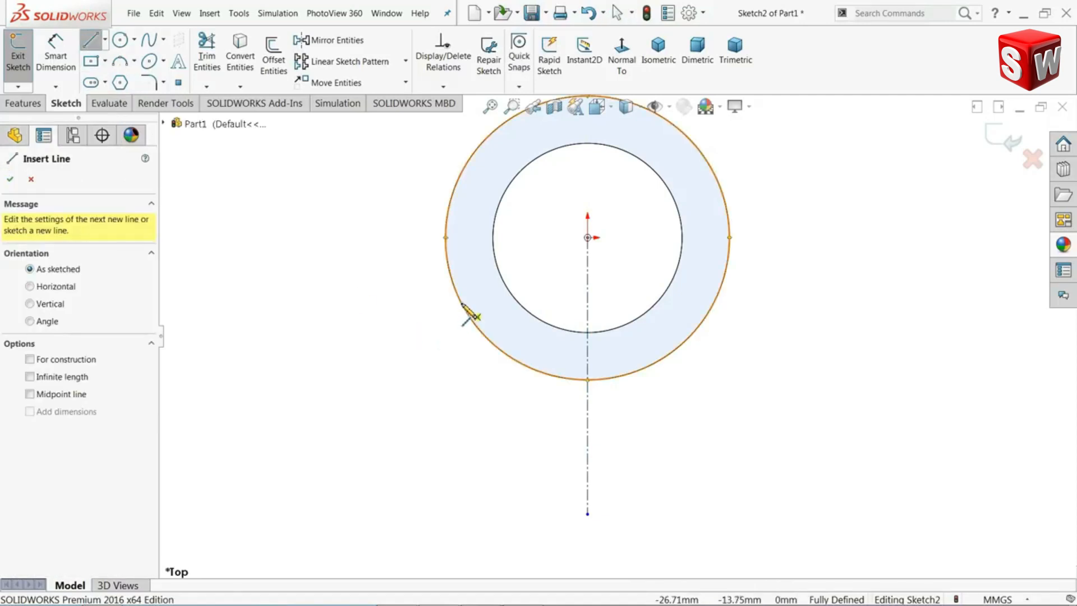
pyautogui.click(452, 278)
pyautogui.click(519, 506)
pyautogui.scroll(-3, 525, 519)
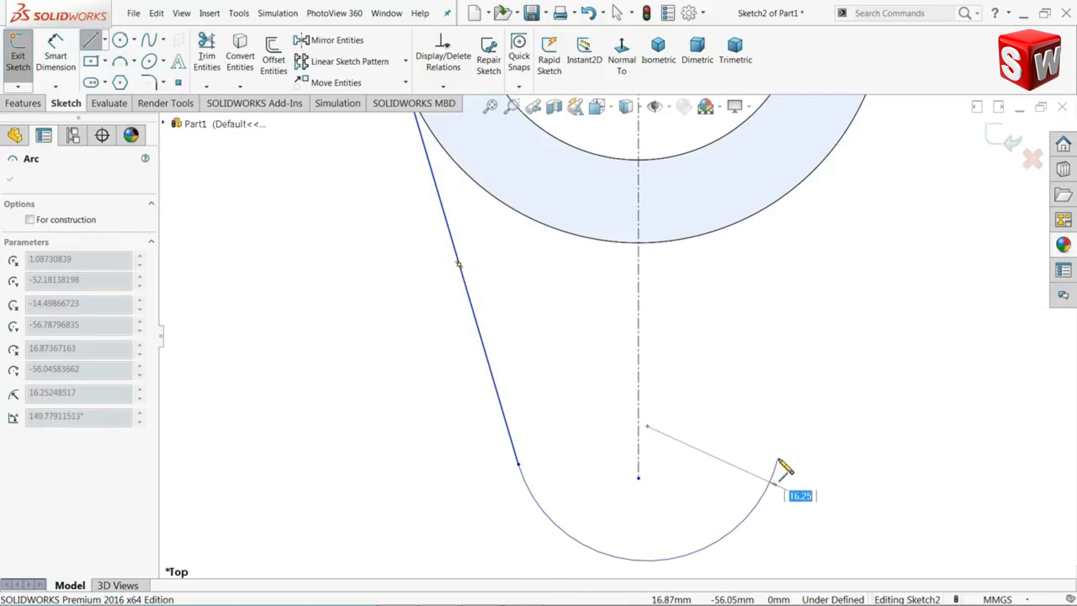
pyautogui.click(778, 459)
pyautogui.scroll(2, 805, 390)
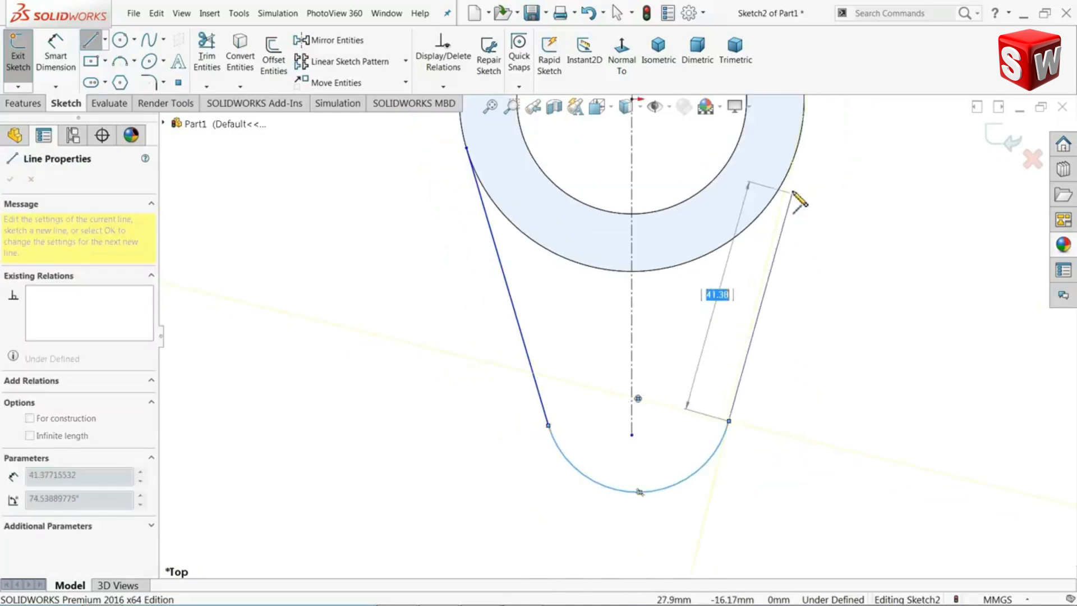
pyautogui.click(788, 172)
pyautogui.rightClick(835, 213)
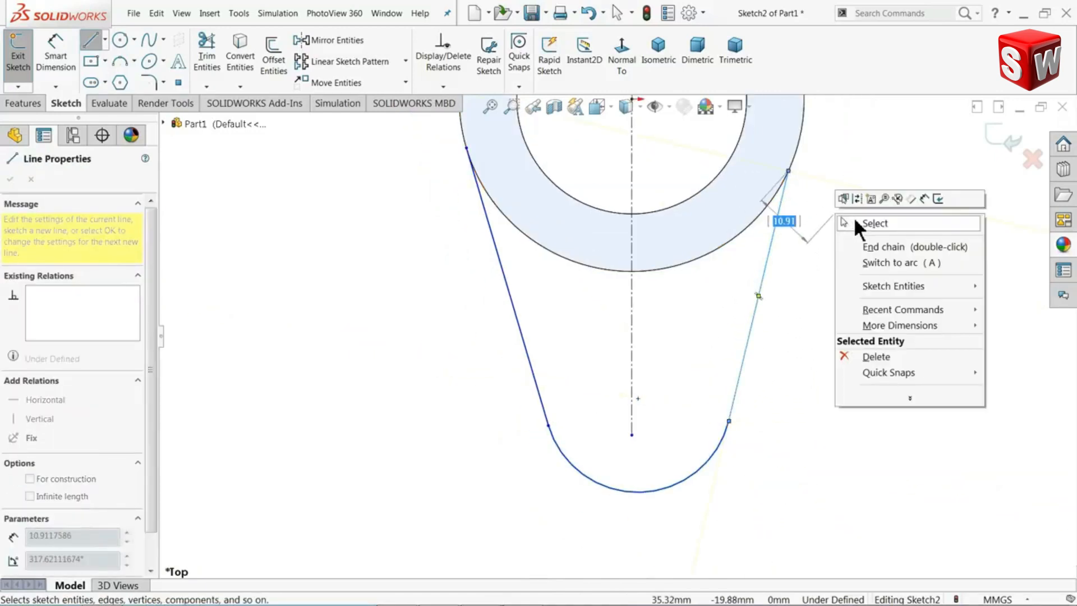
pyautogui.click(854, 221)
# Convert the cylinder's outer circular edge into a sketch entity.
pyautogui.scroll(3, 803, 230)
pyautogui.scroll(-3, 729, 196)
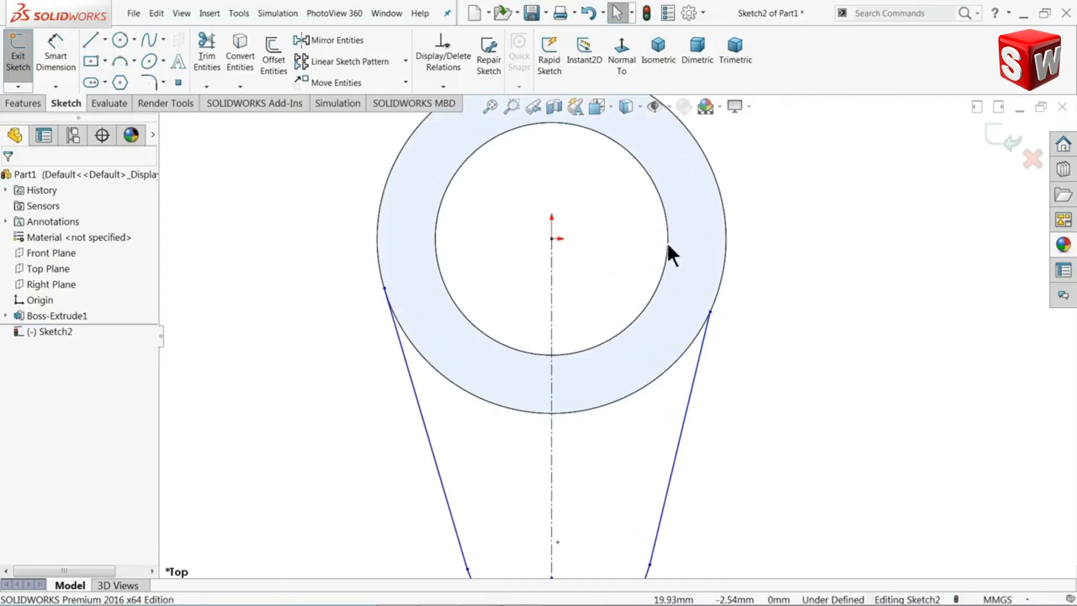
pyautogui.click(676, 372)
pyautogui.click(677, 375)
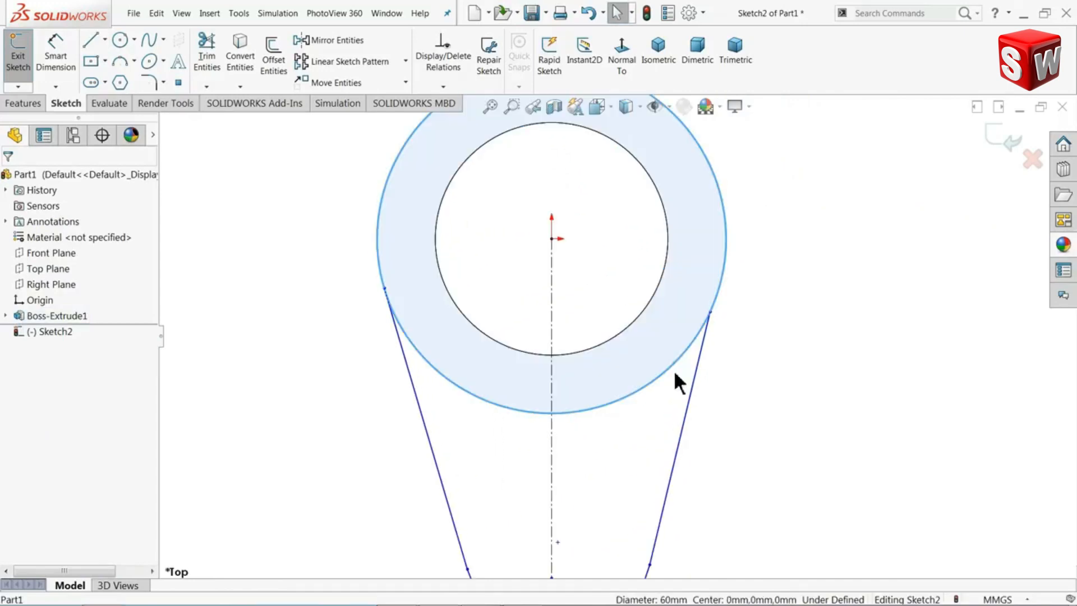
pyautogui.click(240, 56)
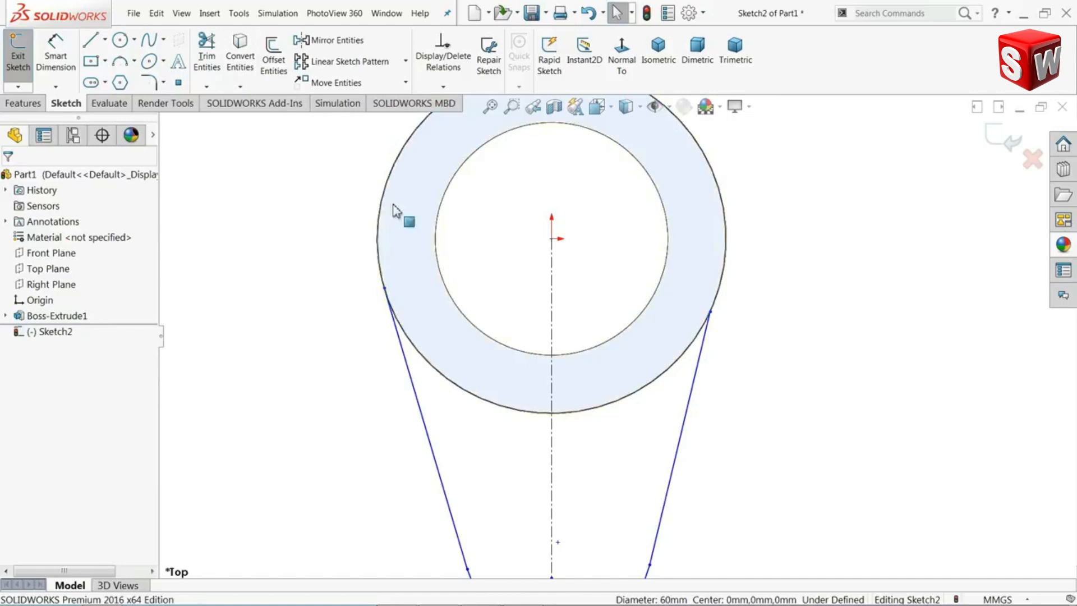
# Make both slanted lug lines tangent to the converted outer circle.
pyautogui.scroll(2, 556, 320)
pyautogui.moveTo(691, 301); pyautogui.dragTo(643, 341)
pyautogui.click(675, 294)
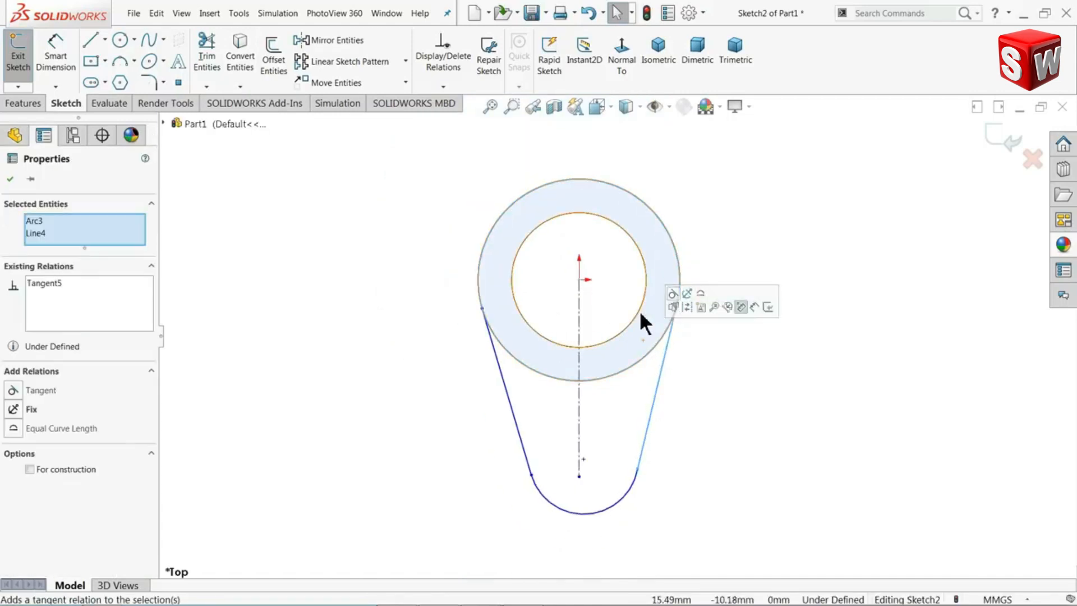
pyautogui.moveTo(501, 295); pyautogui.dragTo(446, 337)
pyautogui.click(475, 290)
pyautogui.click(421, 344)
# Make the lug's end arc tangent to the right slanted line at their shared endpoint.
pyautogui.scroll(-3, 653, 502)
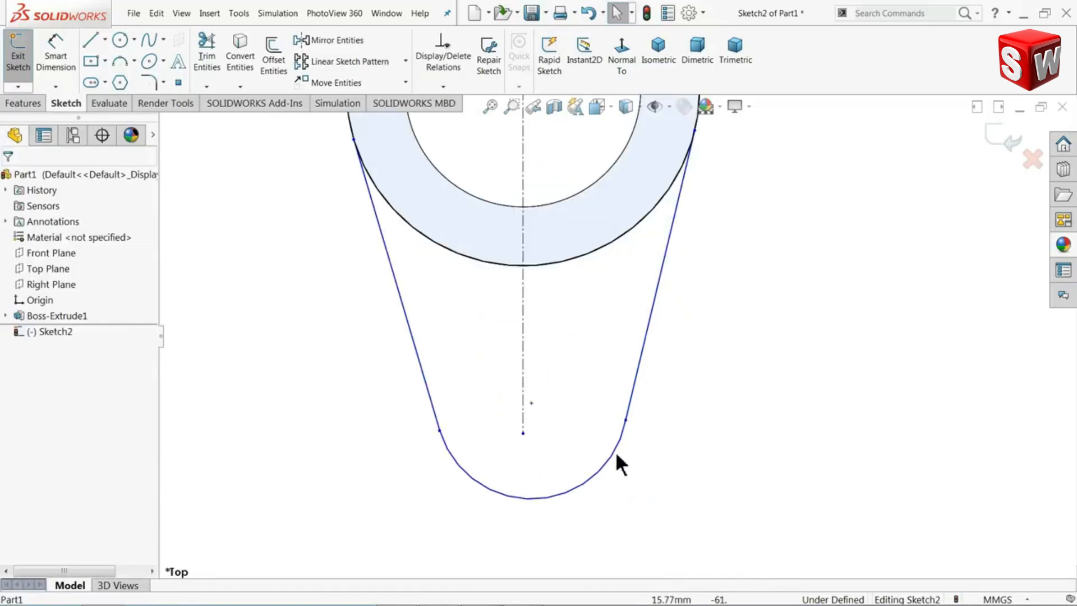
pyautogui.click(627, 423)
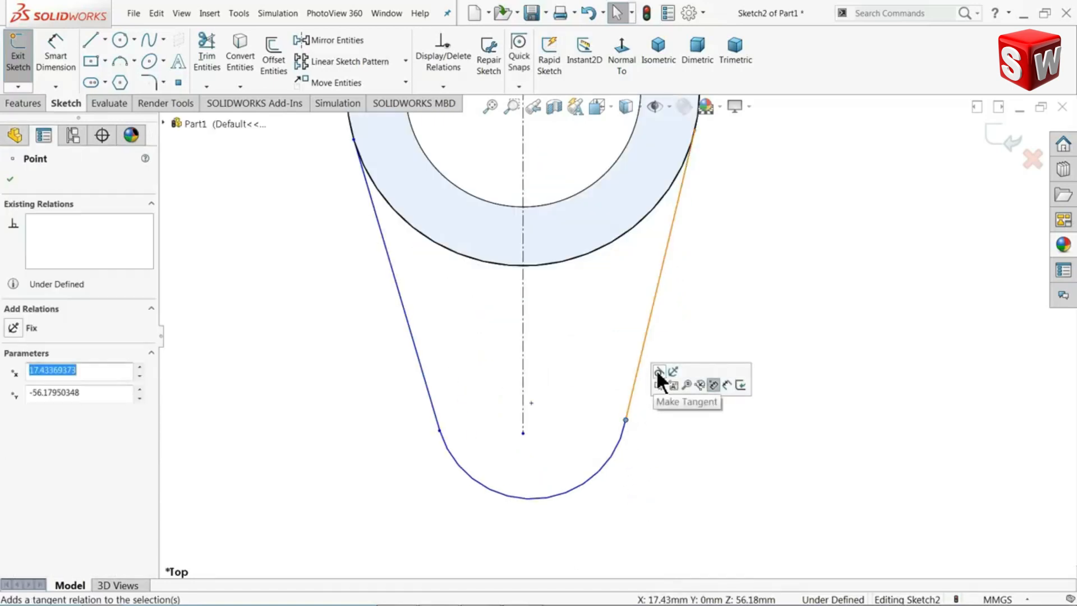
pyautogui.click(440, 430)
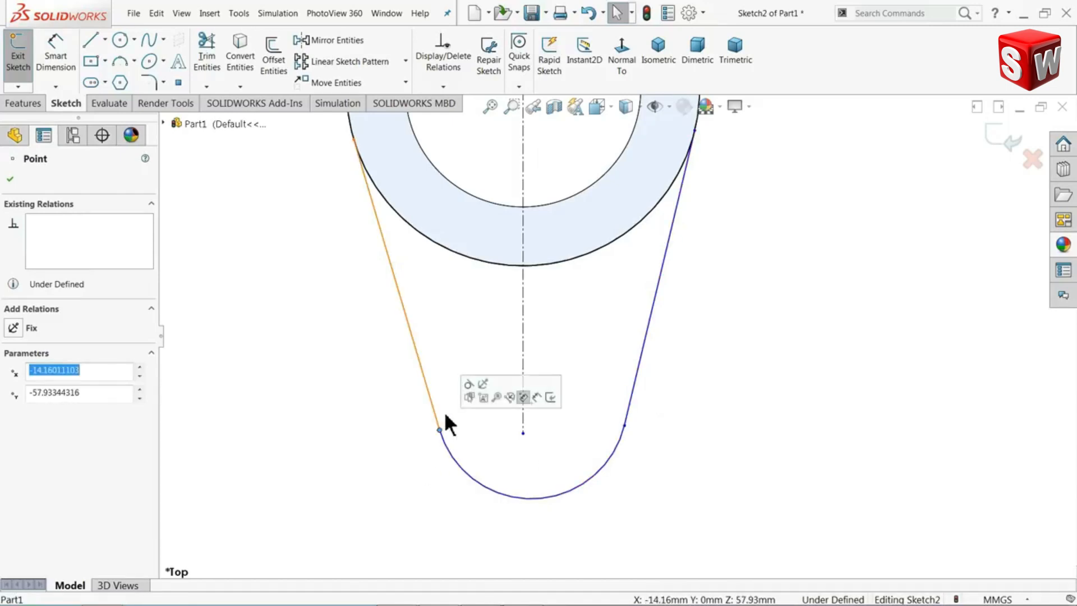
pyautogui.click(561, 437)
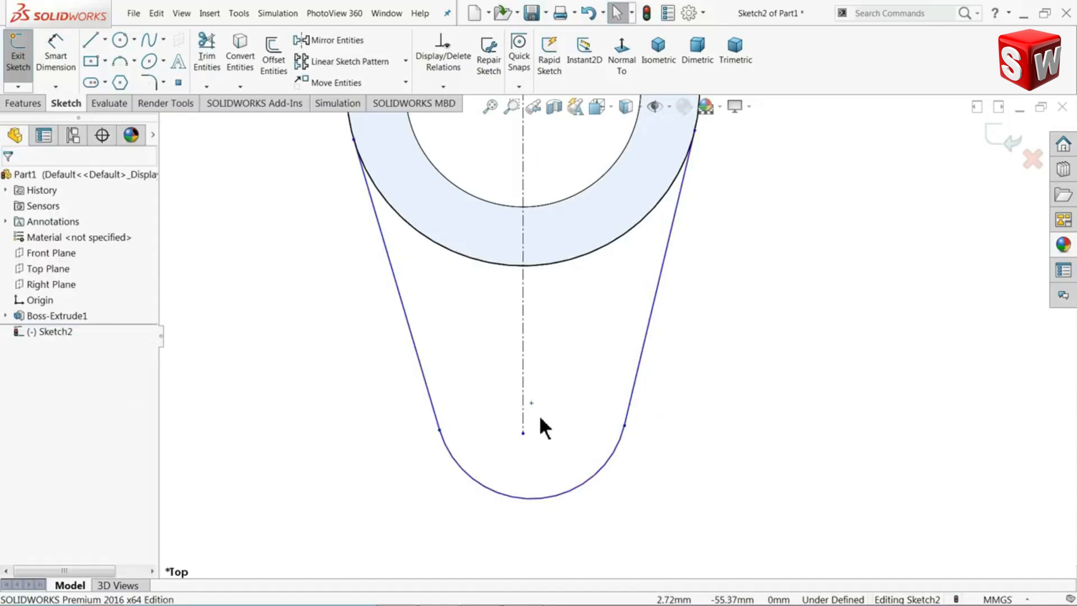
# Merge the end arc's center point with the lower endpoint of the vertical centerline.
pyautogui.click(532, 403)
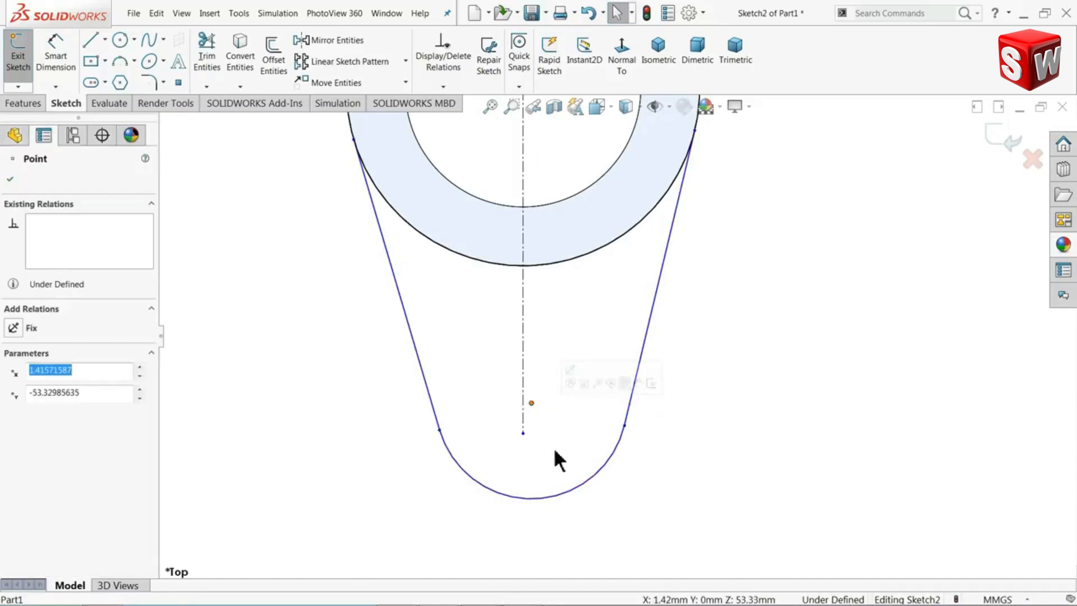
pyautogui.click(583, 487)
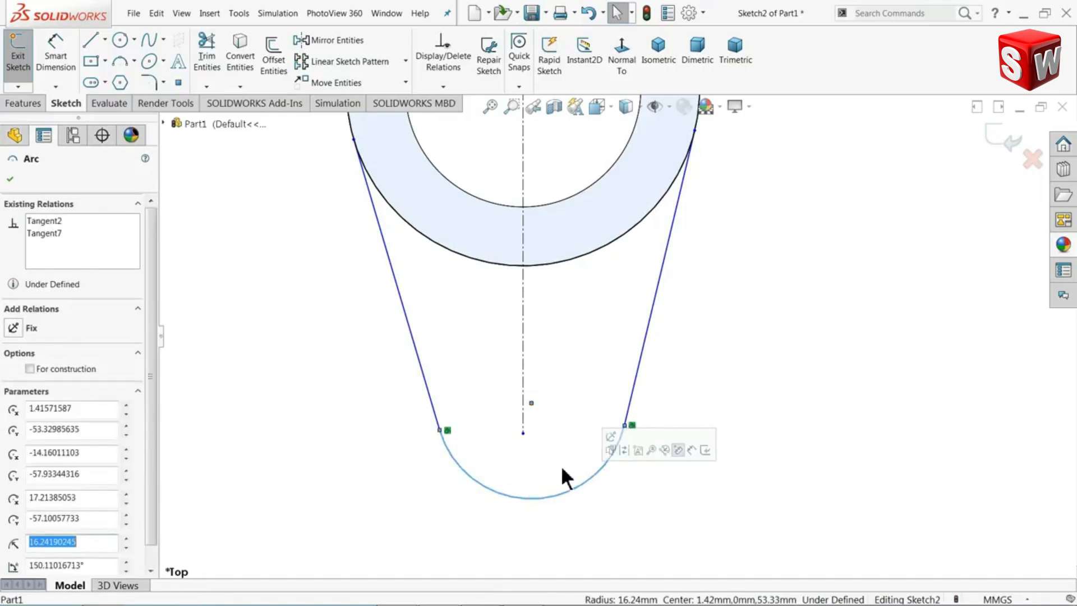
pyautogui.click(532, 404)
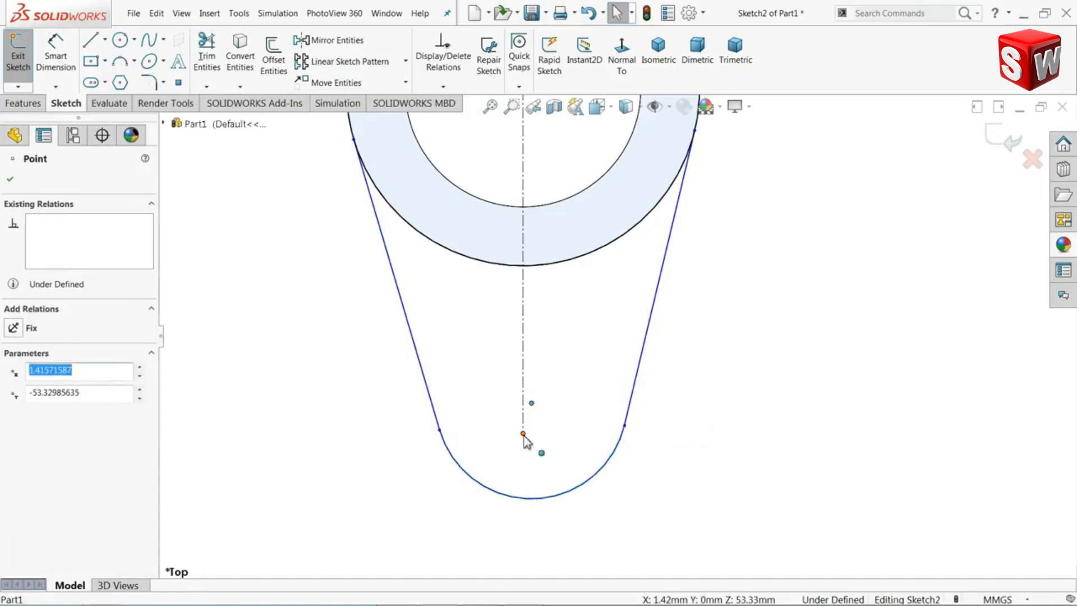
pyautogui.keyDown('ctrl'); pyautogui.click(522, 433); pyautogui.keyUp('ctrl')
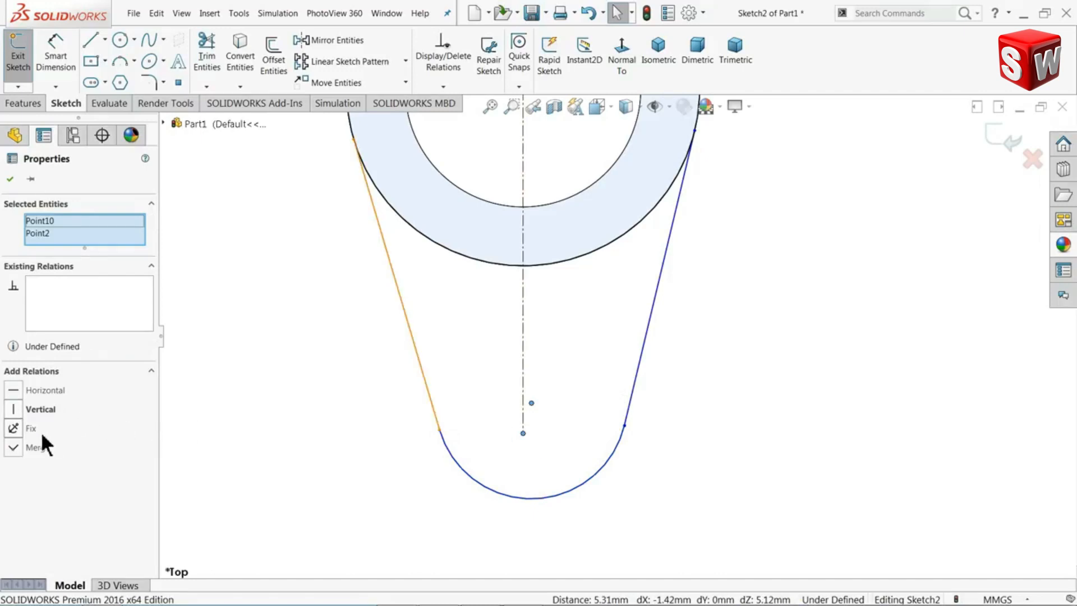
pyautogui.click(38, 447)
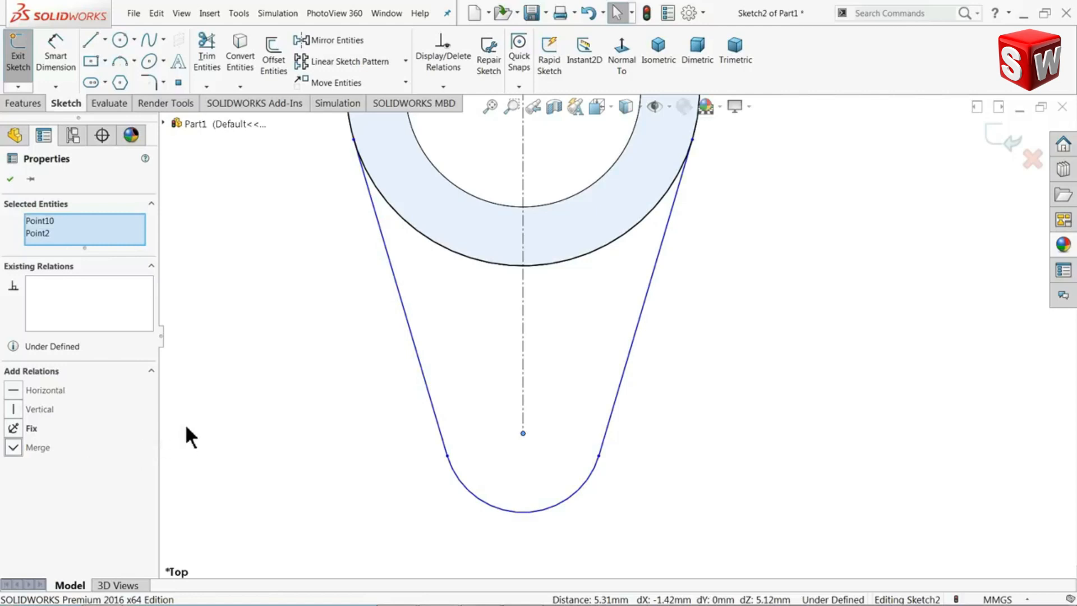
pyautogui.click(232, 408)
# Dimension the vertical centerline's length to 60 mm.
pyautogui.press('f')
pyautogui.click(56, 56)
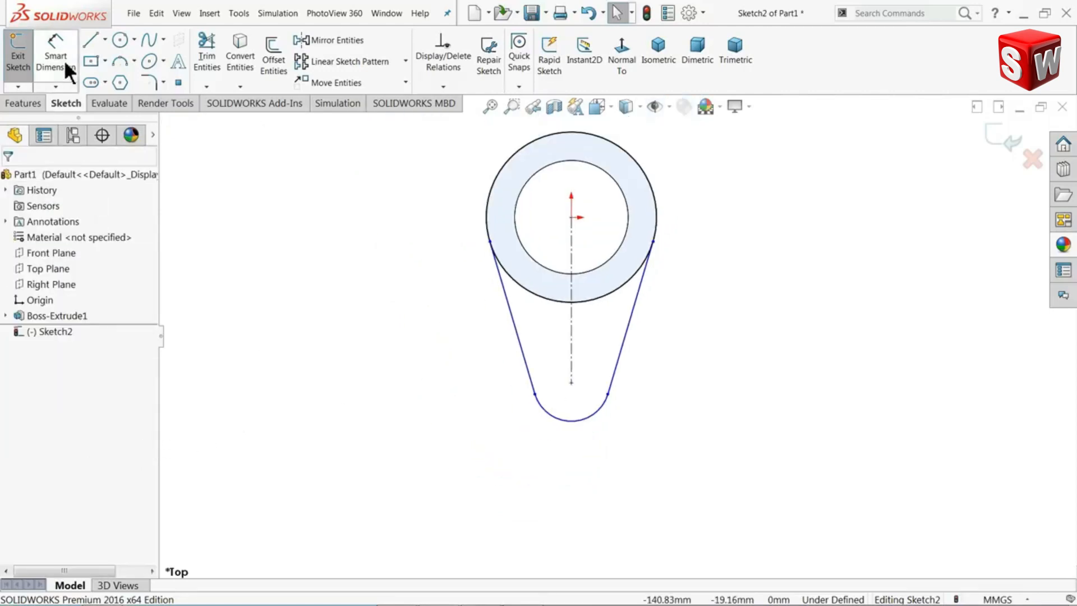
pyautogui.scroll(3, 480, 252)
pyautogui.click(612, 349)
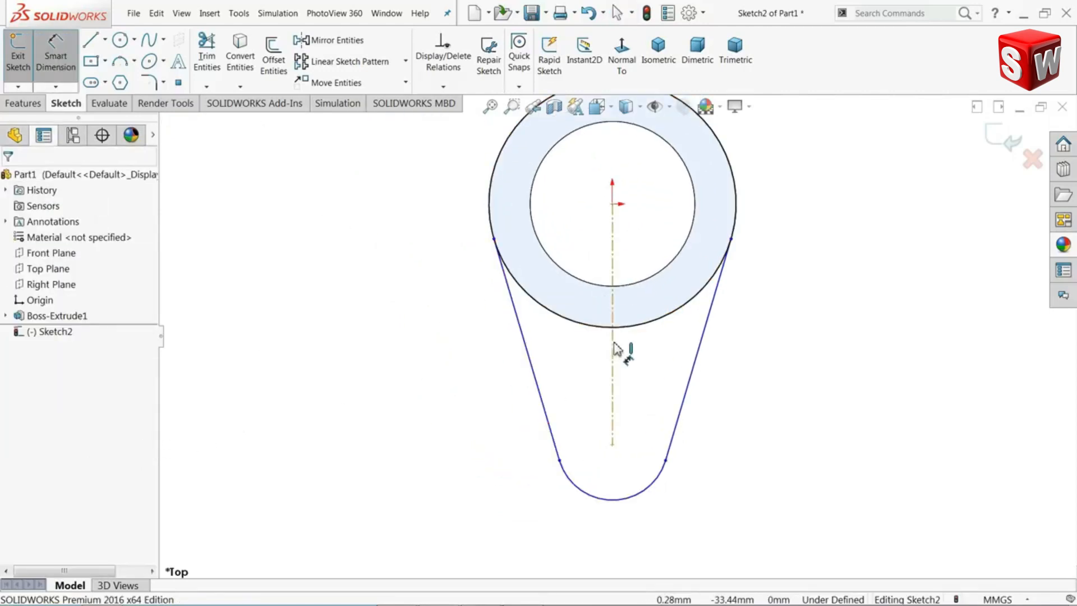
pyautogui.click(804, 318)
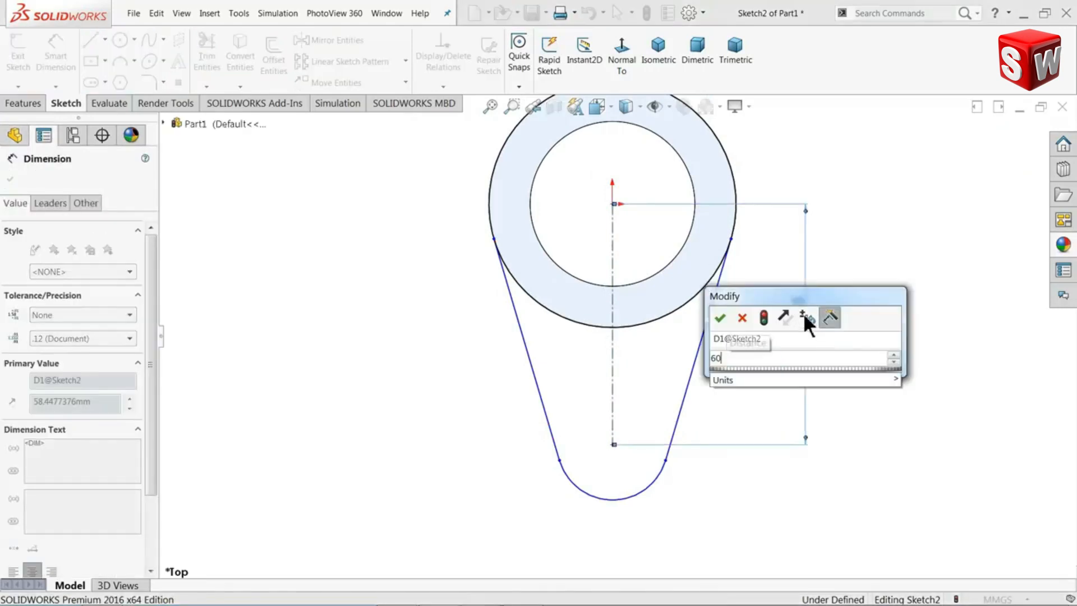
pyautogui.press('Return')
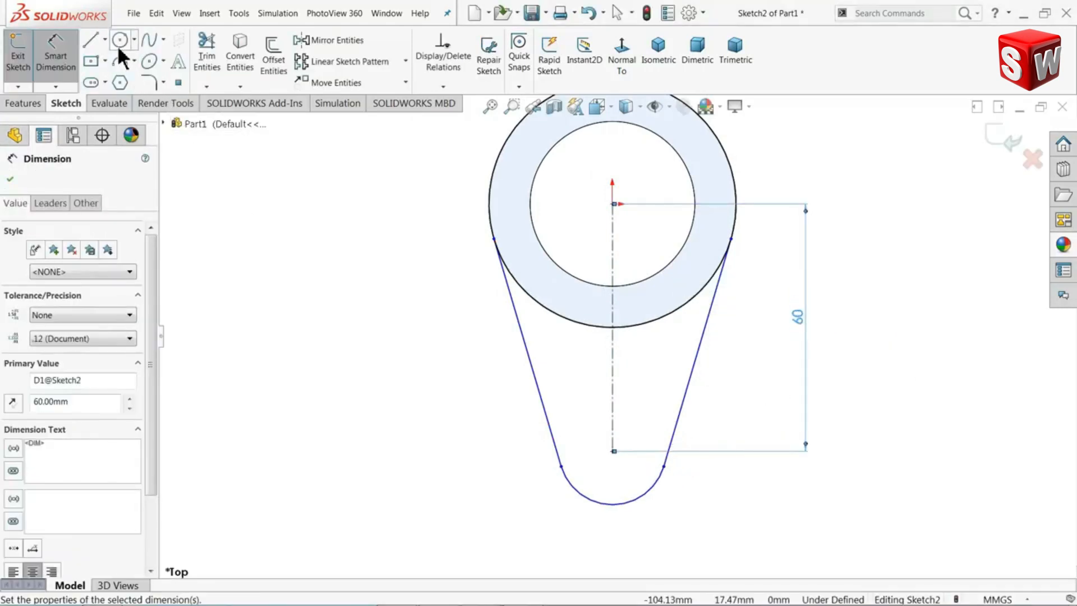
# Draw a hole circle centered on the centerline's lower endpoint and dimension its diameter to 10 mm.
pyautogui.click(119, 39)
pyautogui.scroll(3, 631, 532)
pyautogui.click(600, 363)
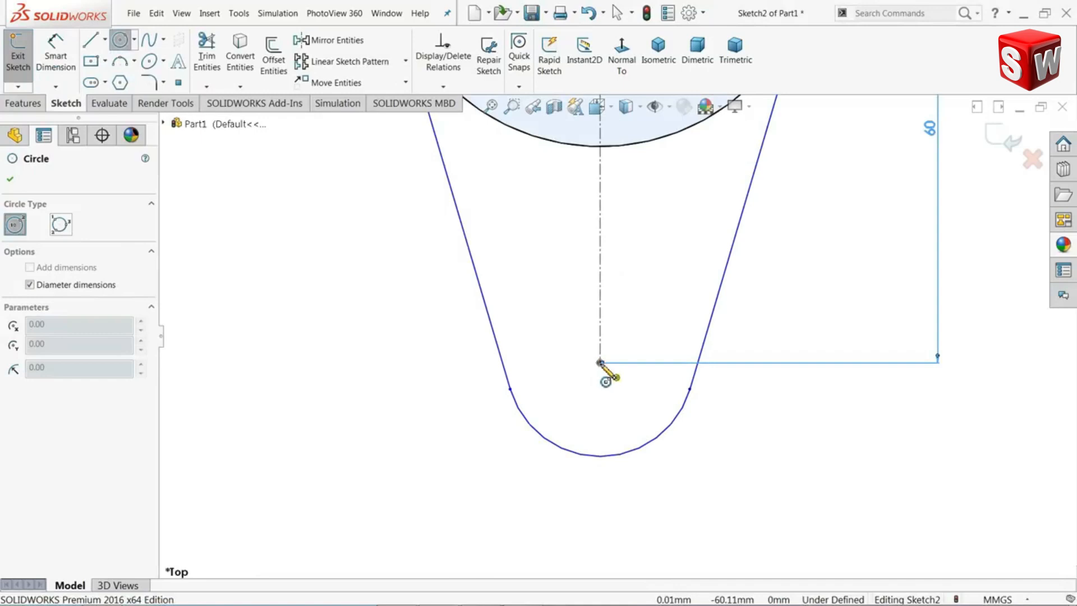
pyautogui.click(620, 402)
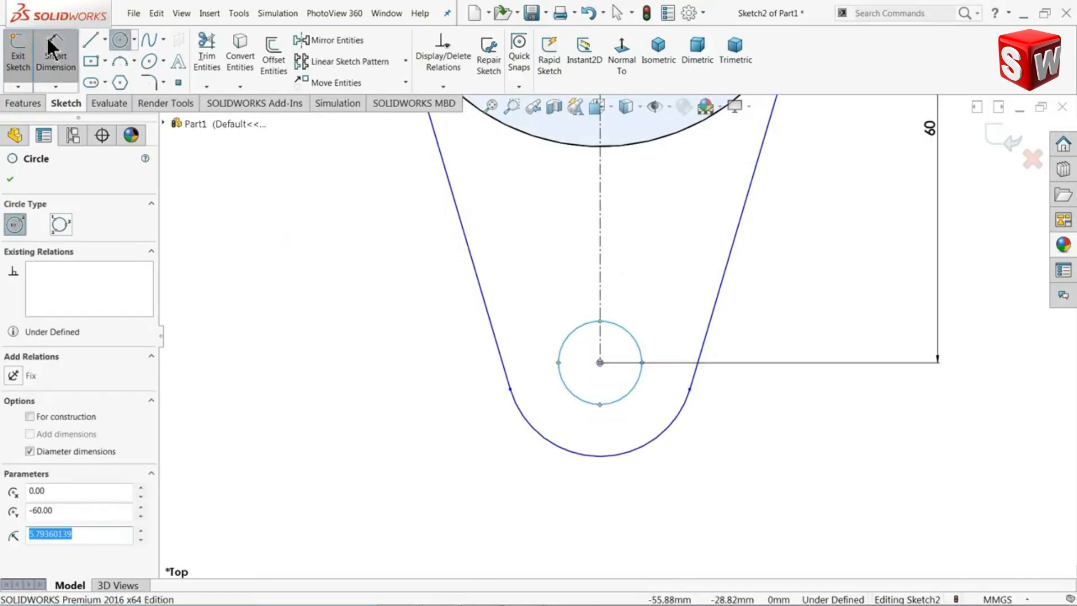
pyautogui.click(55, 56)
pyautogui.click(578, 403)
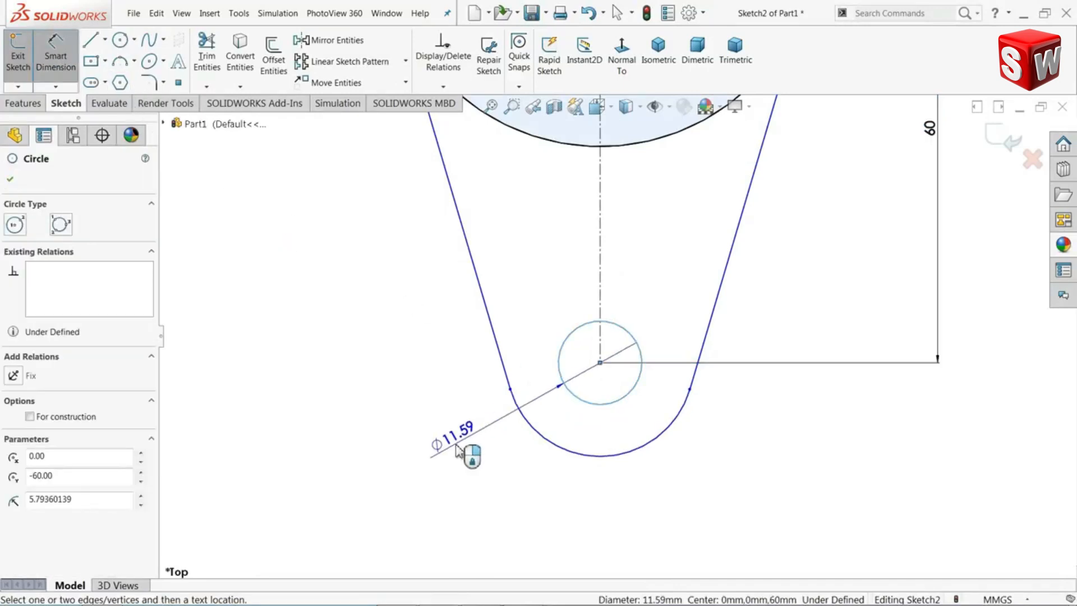
pyautogui.click(457, 451)
pyautogui.write('10')
pyautogui.click(368, 446)
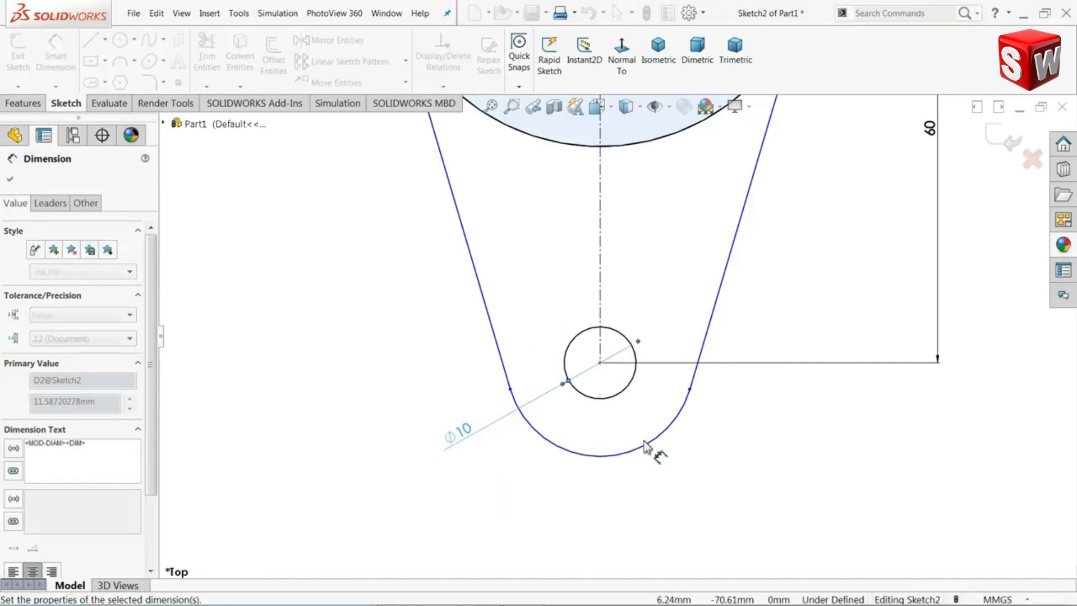
# Dimension the radius of the lug's end arc to 10 mm.
pyautogui.click(652, 446)
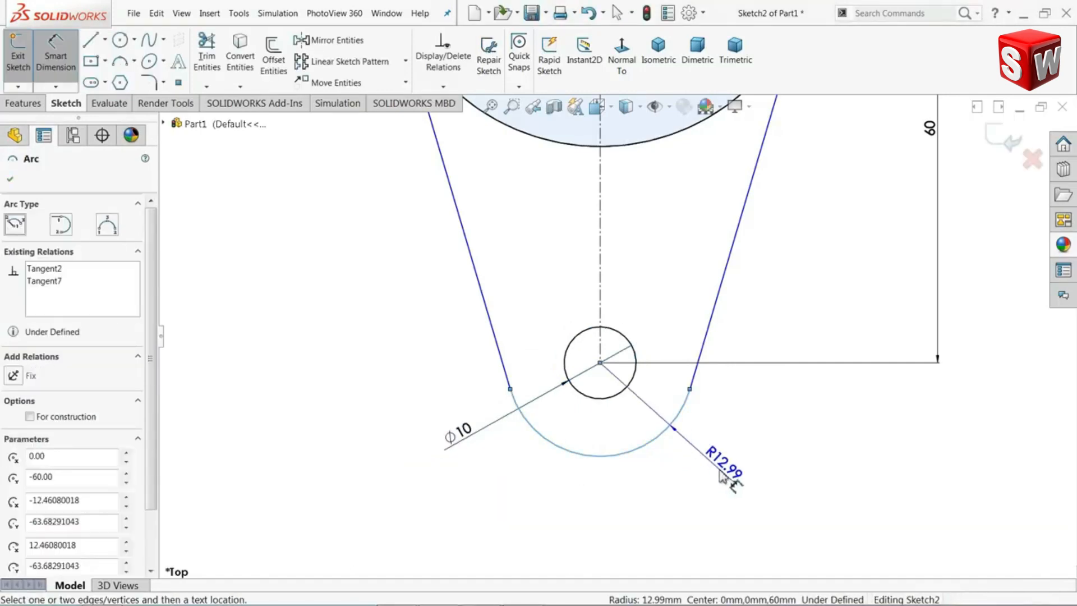
pyautogui.click(720, 475)
pyautogui.write('10')
pyautogui.press('Return')
# Trim away the upper part of the converted outer circle, keeping only the arc between the two slanted lines.
pyautogui.scroll(3, 645, 392)
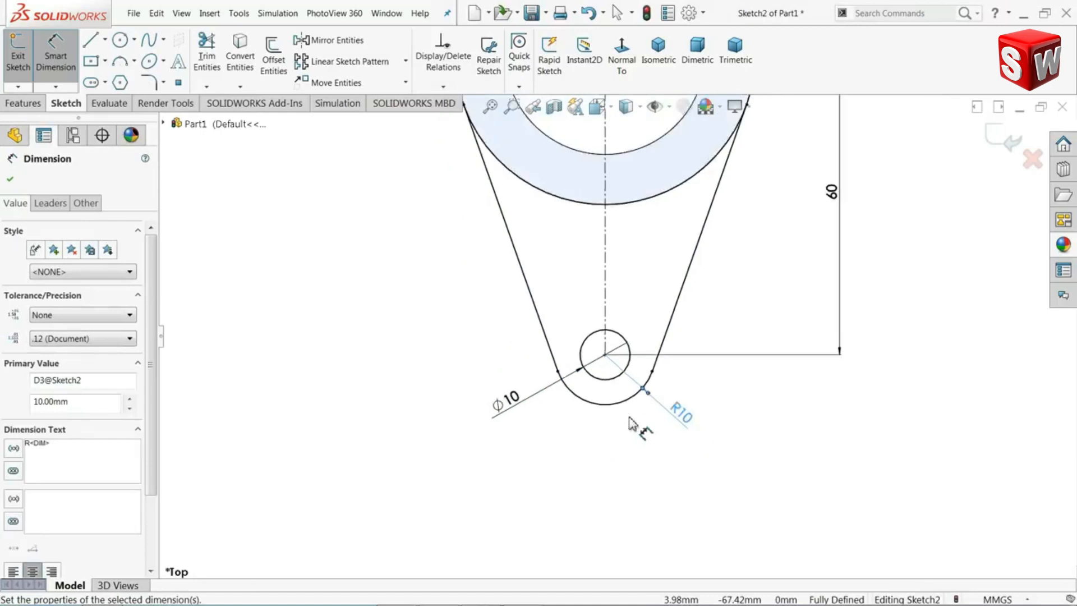
pyautogui.scroll(2, 637, 274)
pyautogui.scroll(-2, 646, 194)
pyautogui.scroll(-1, 549, 188)
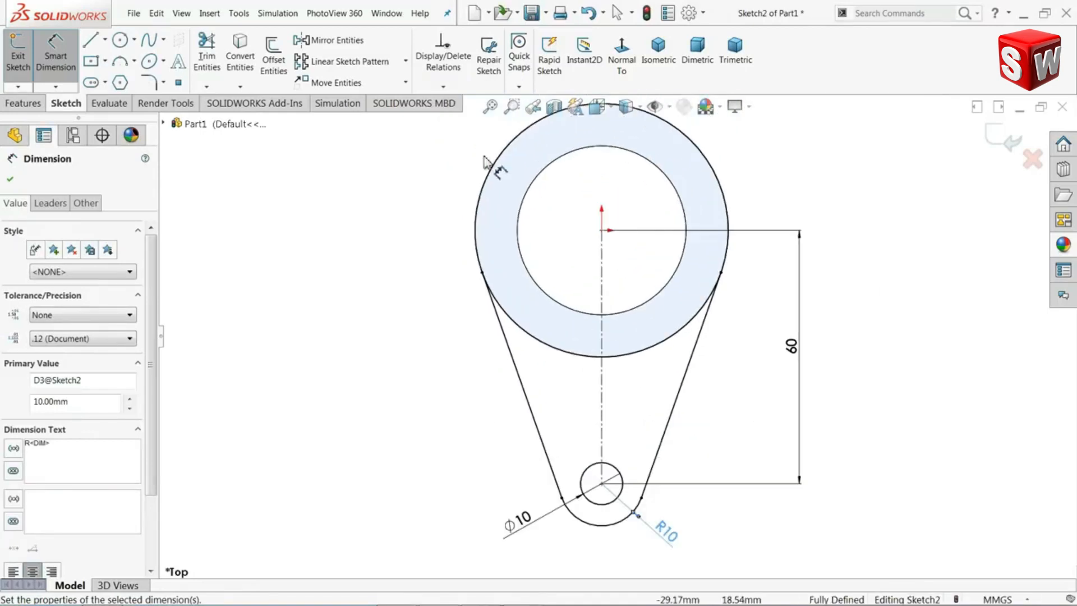
pyautogui.click(206, 59)
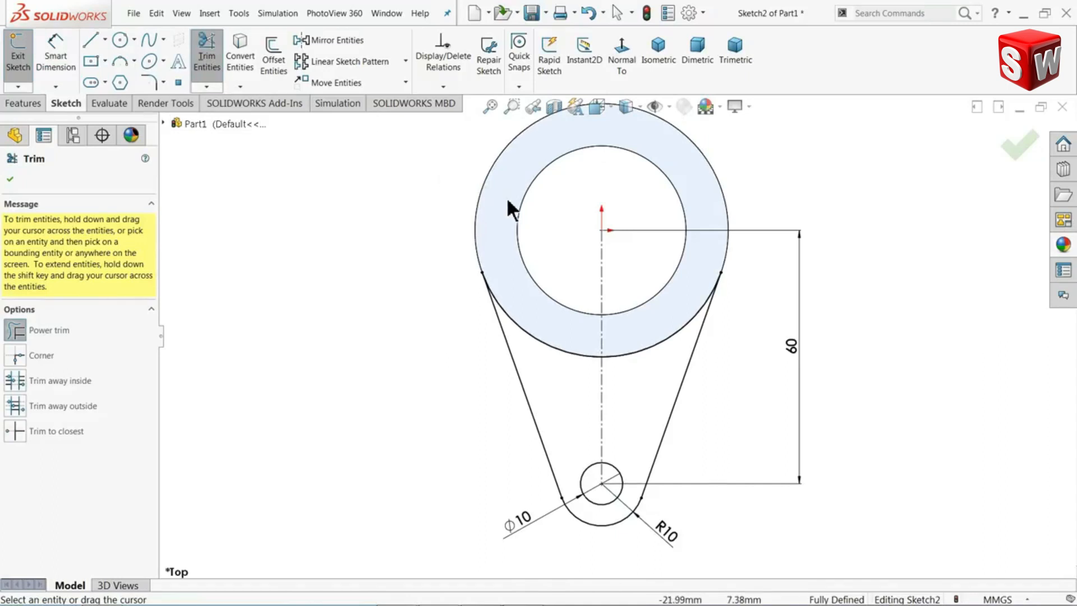
pyautogui.click(9, 179)
# Extrude the lug sketch as a 10 mm thick boss directed downward along the cylinder.
pyautogui.click(655, 56)
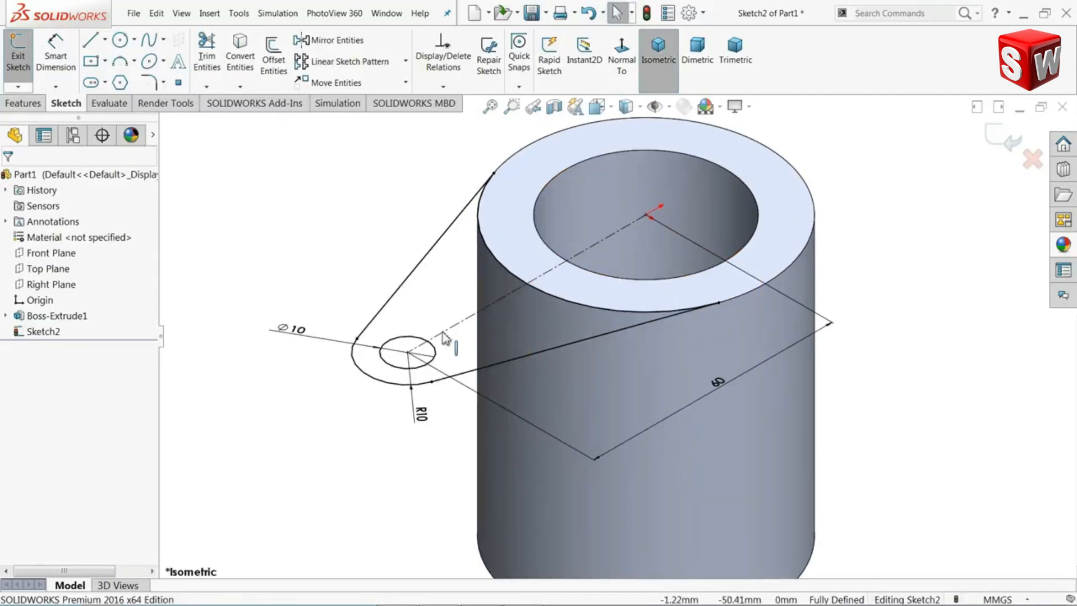
pyautogui.click(28, 100)
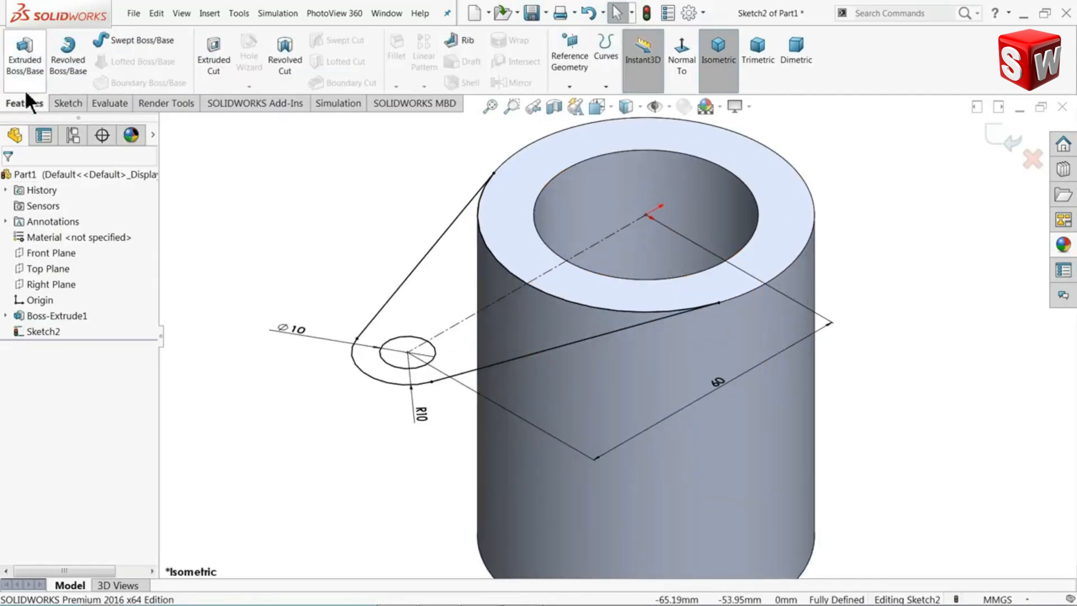
pyautogui.click(21, 58)
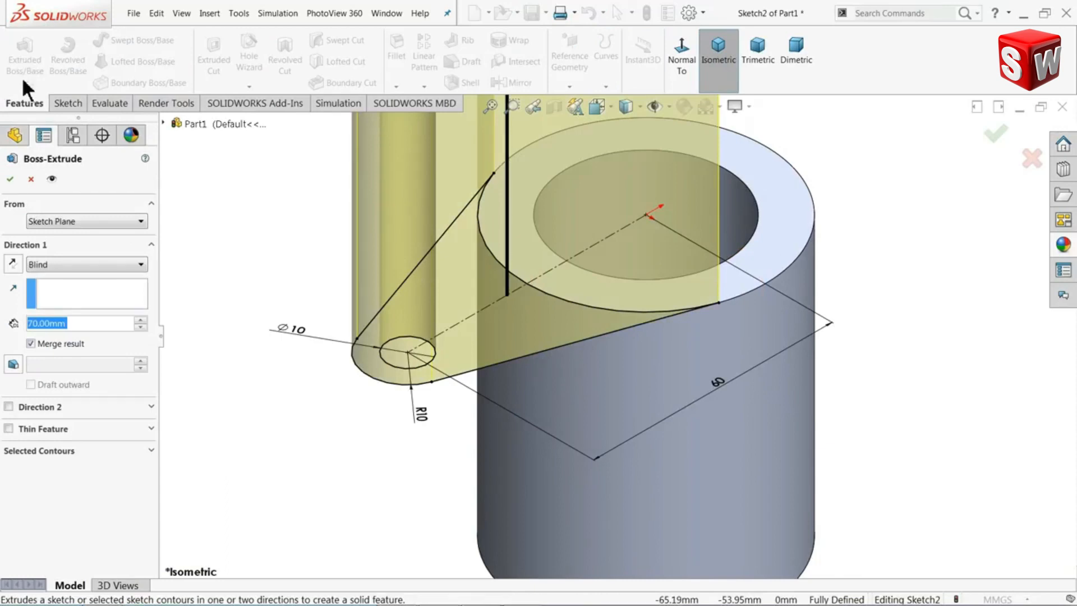
pyautogui.write('10')
pyautogui.press('Return')
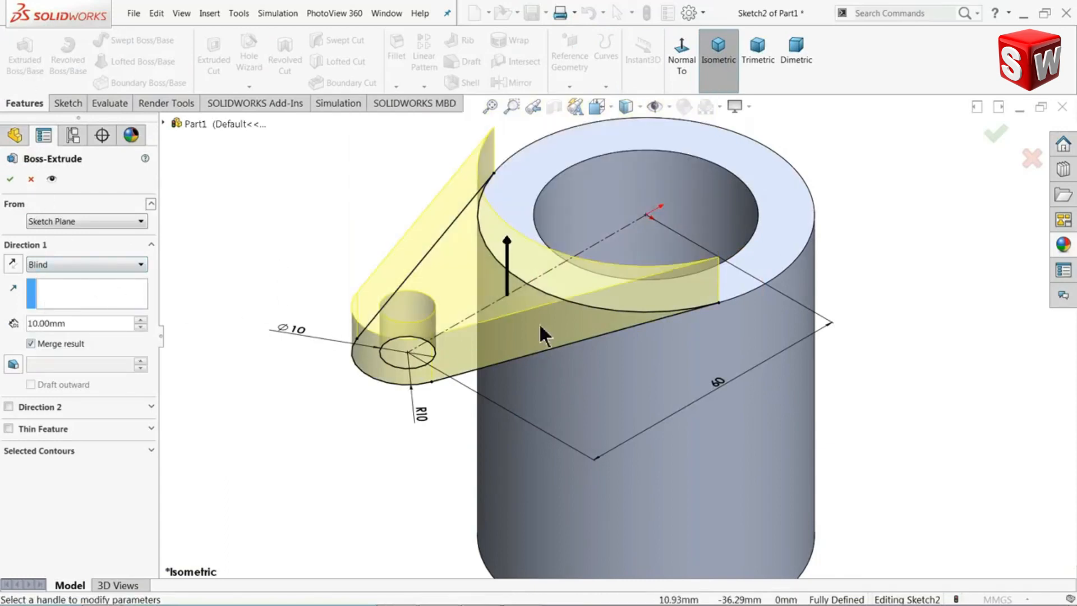
pyautogui.click(13, 264)
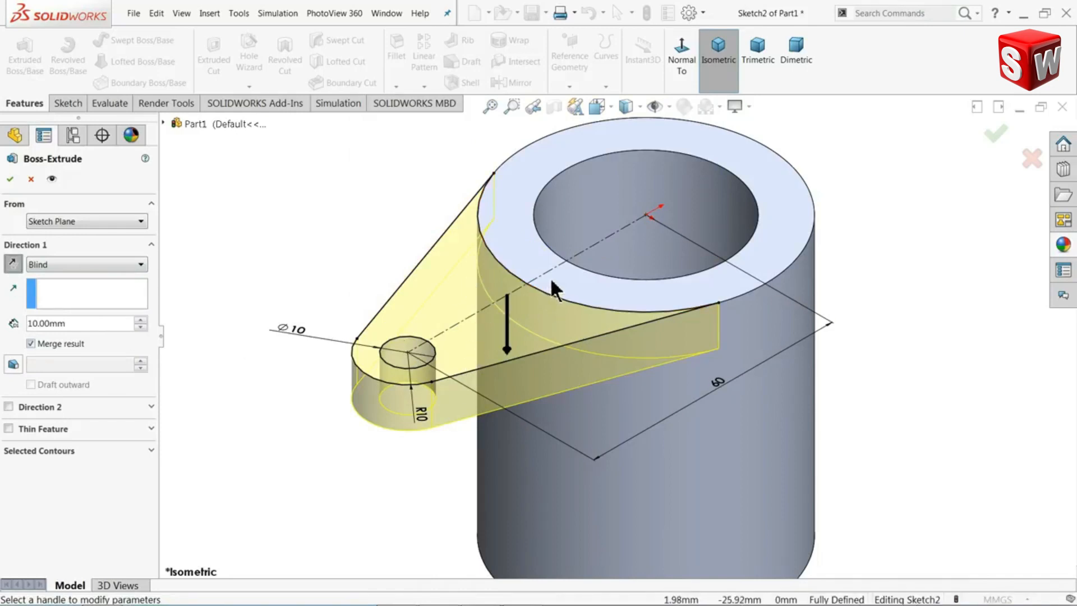
# Start the lug extrusion from a 15 mm offset below the sketch plane and complete the feature.
pyautogui.click(54, 222)
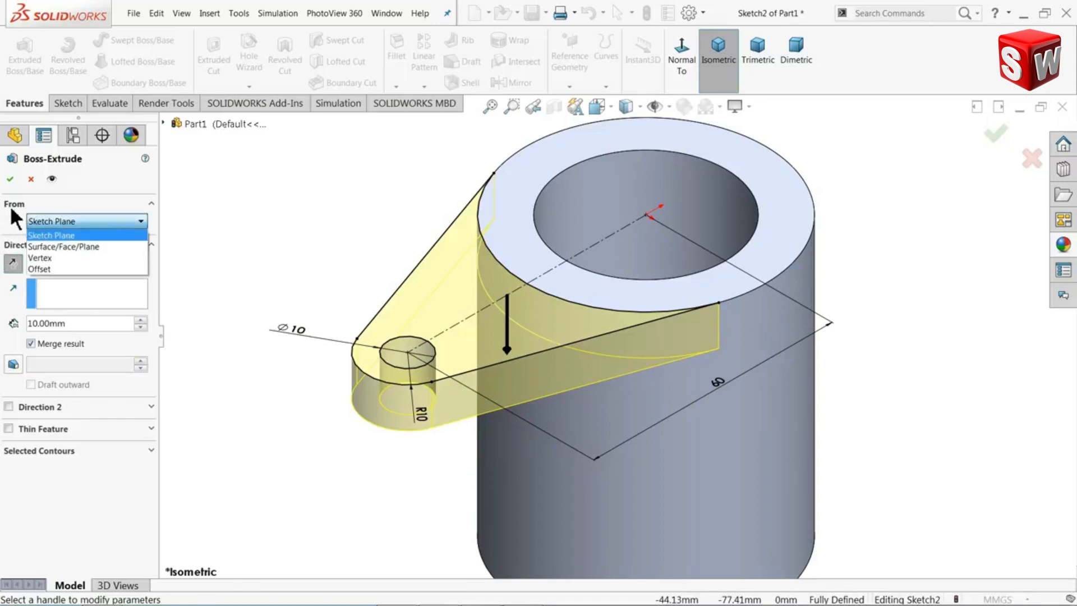
pyautogui.click(41, 268)
pyautogui.moveTo(52, 245); pyautogui.dragTo(17, 250)
pyautogui.write('15')
pyautogui.press('Return')
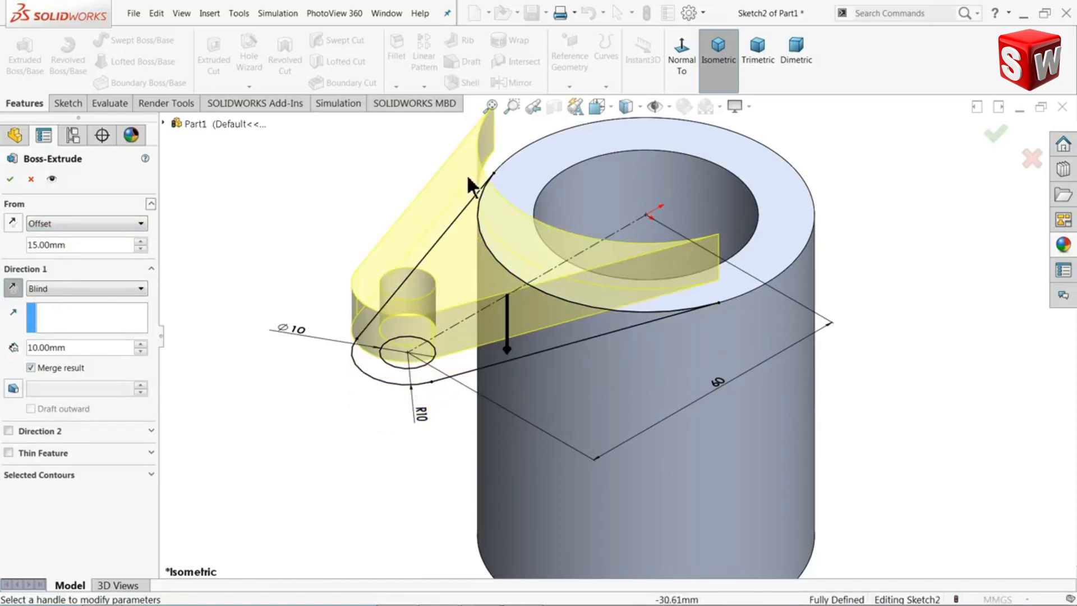
pyautogui.click(16, 224)
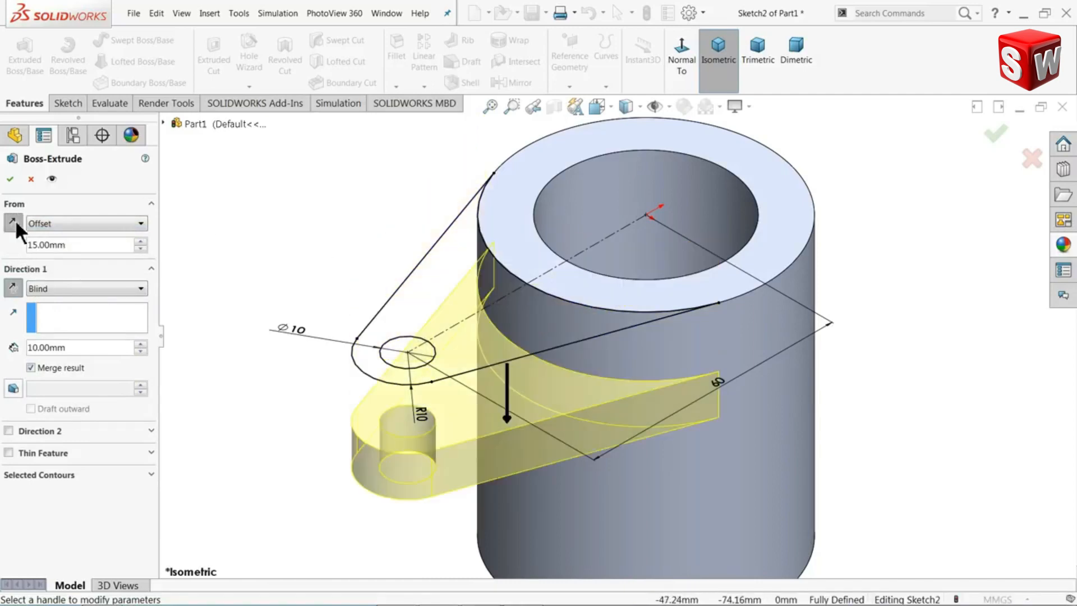
pyautogui.moveTo(308, 317); pyautogui.dragTo(301, 245, button='middle')
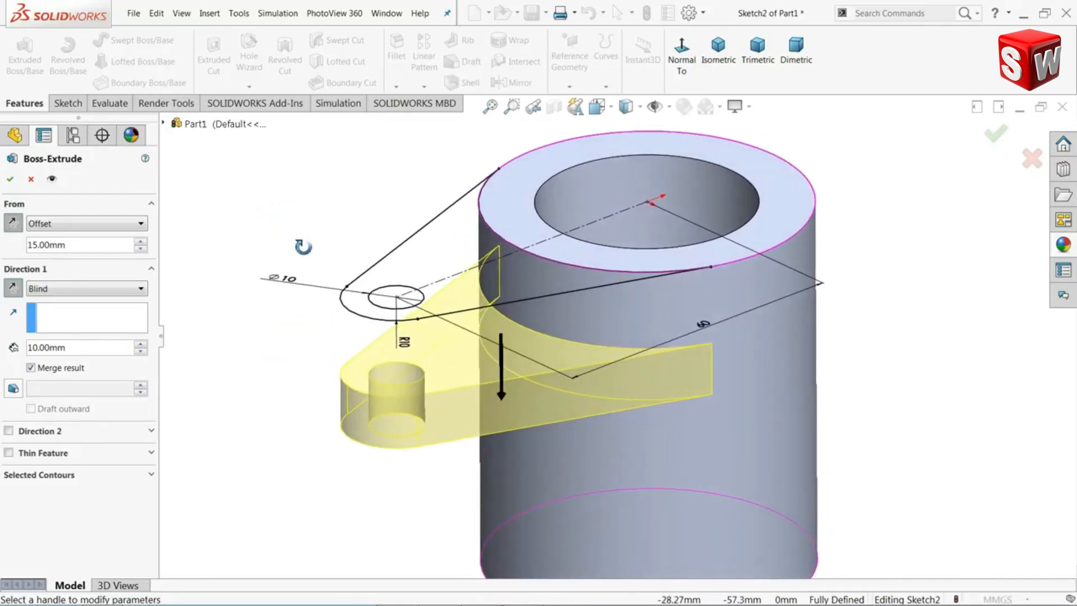
pyautogui.click(10, 178)
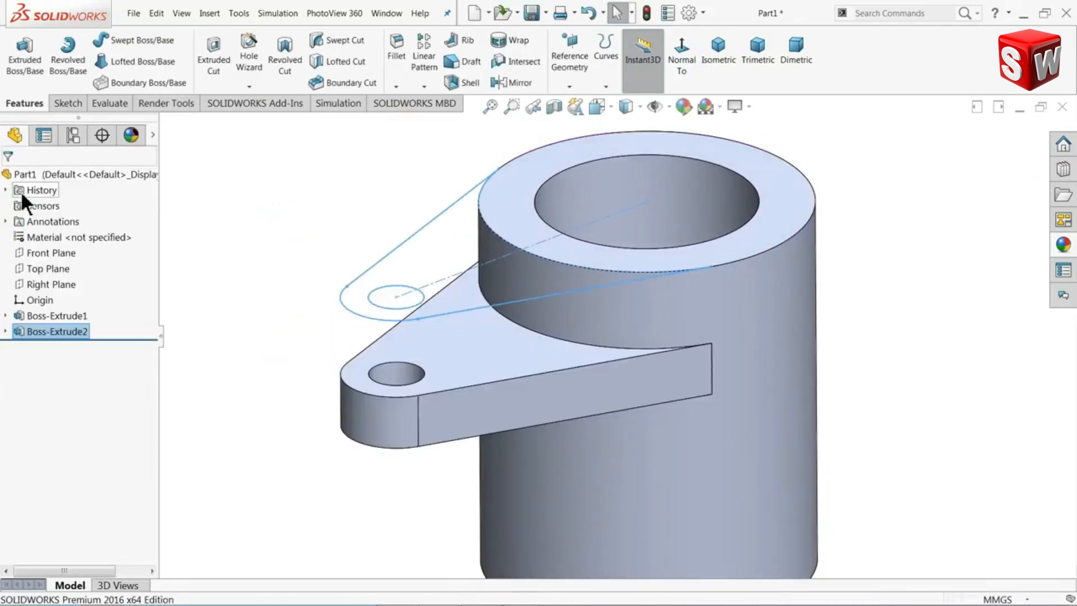
# Set up a second boss extrusion from the same lug sketch, 15 mm deep and directed downward.
pyautogui.press('f')
pyautogui.scroll(-3, 617, 401)
pyautogui.scroll(2, 640, 383)
pyautogui.scroll(-1, 777, 285)
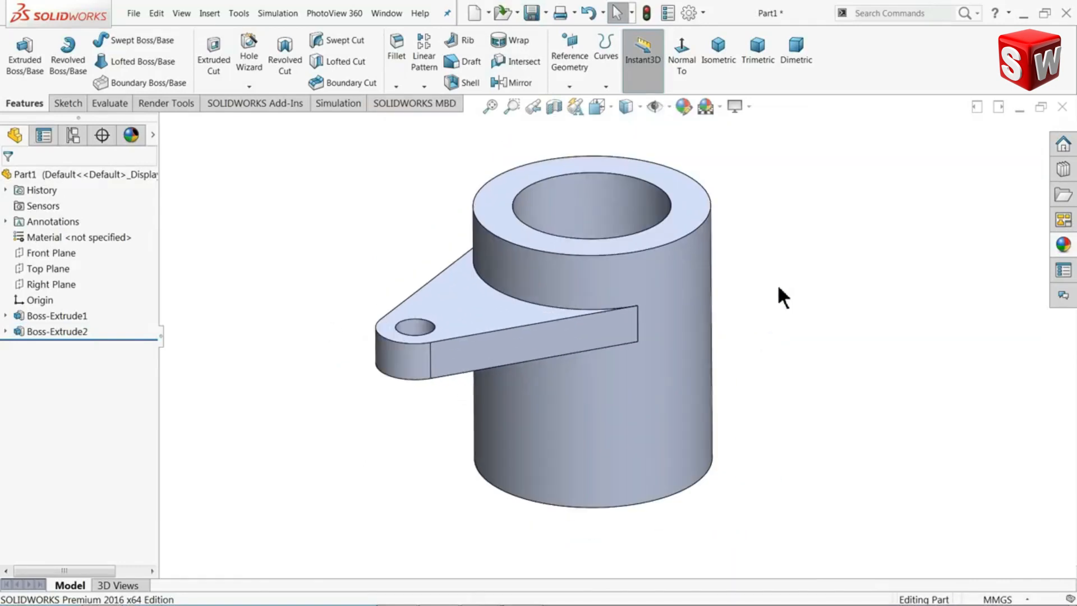
pyautogui.click(1024, 12)
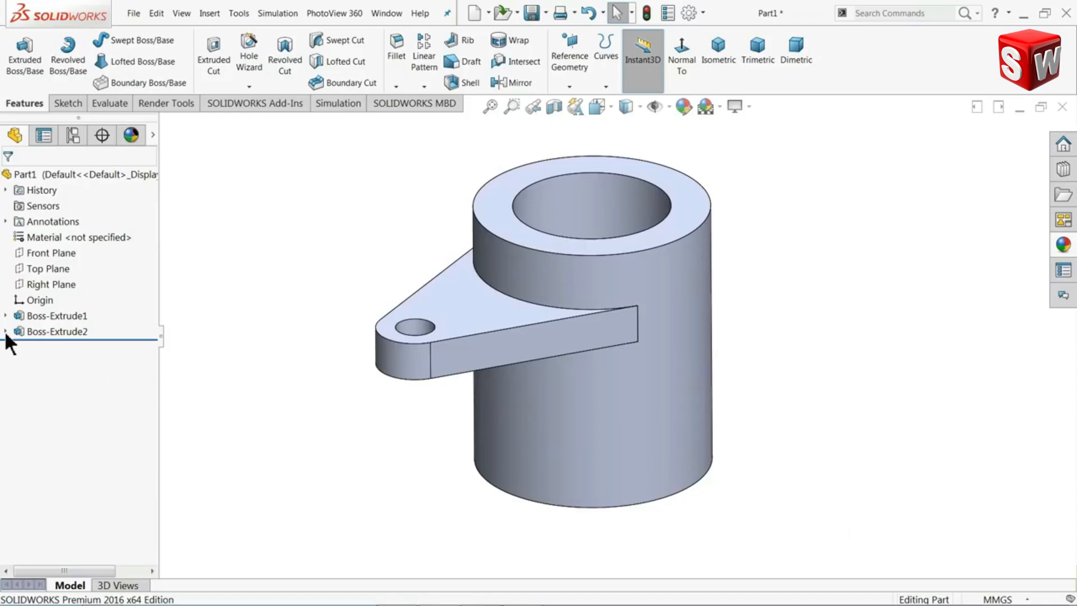
pyautogui.click(5, 331)
pyautogui.click(44, 346)
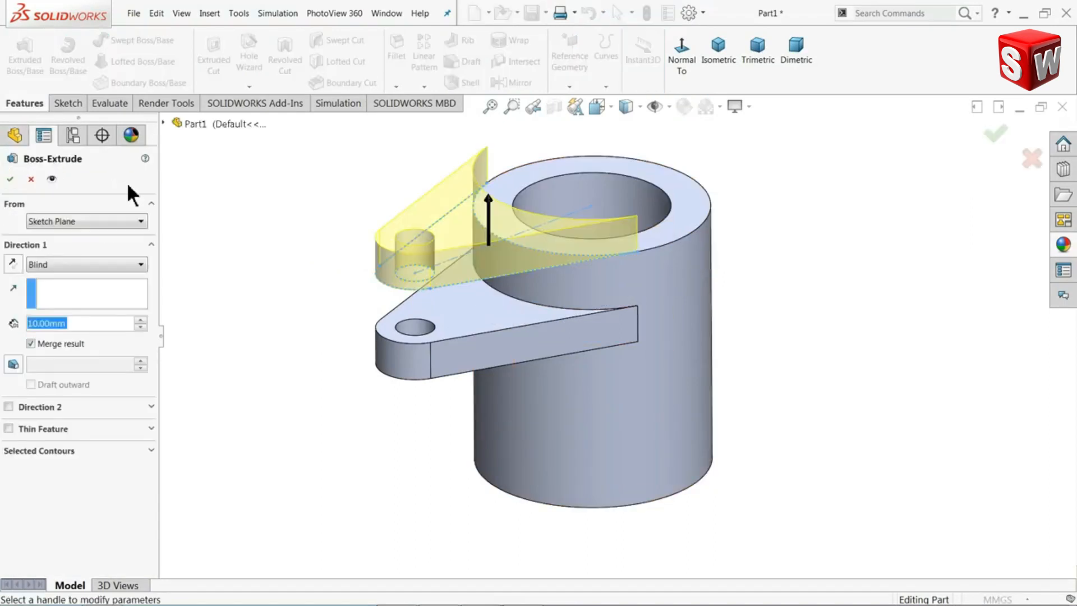
pyautogui.write('15')
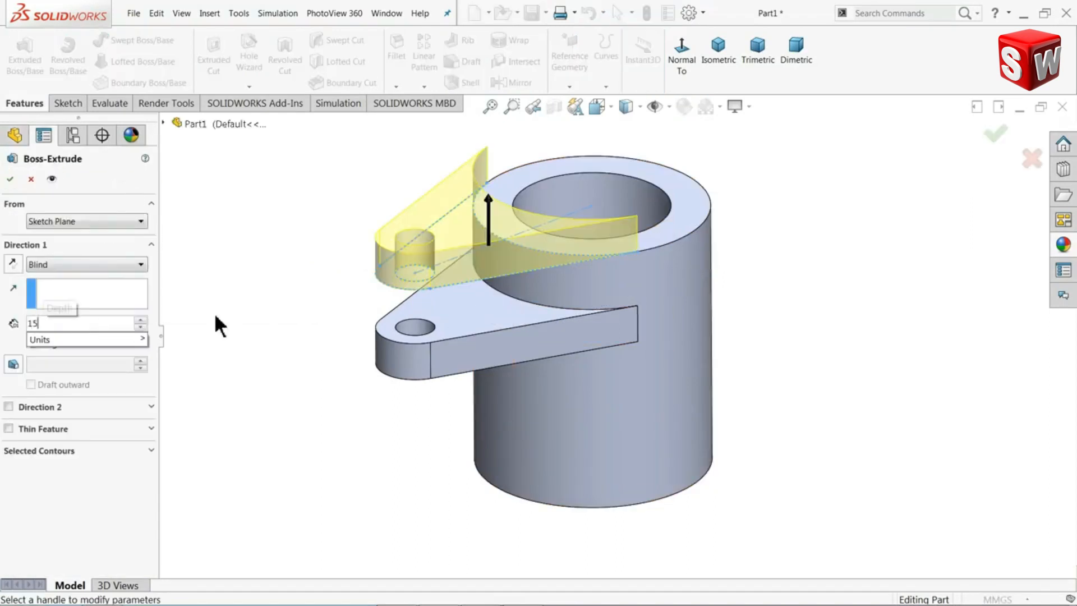
pyautogui.press('Return')
pyautogui.click(11, 263)
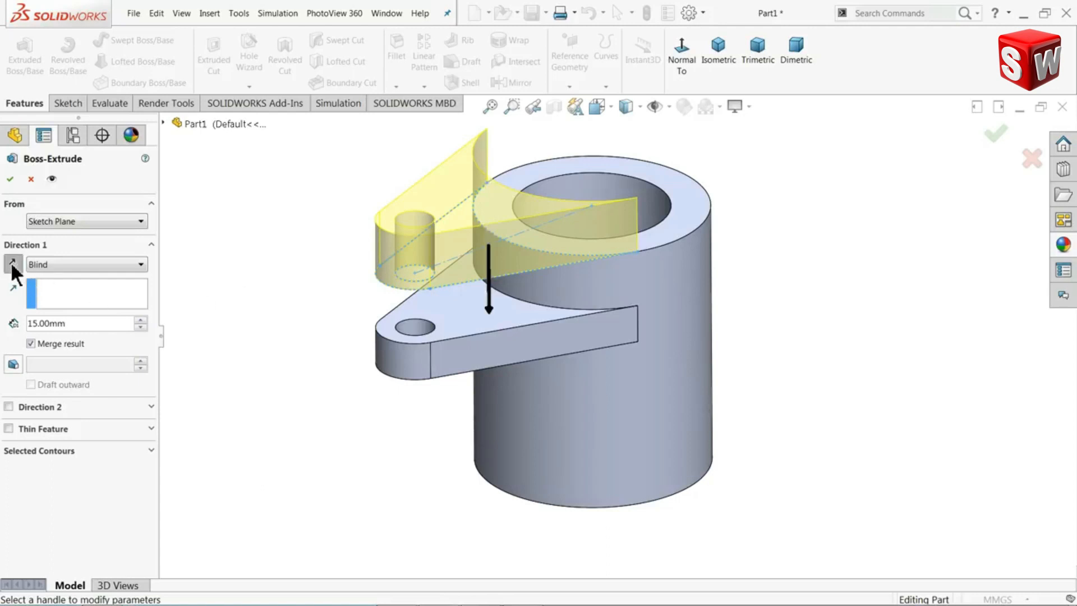
# Start the second lug from a 40 mm offset below the sketch plane and create it as a separate body without merging.
pyautogui.click(61, 221)
pyautogui.click(49, 268)
pyautogui.moveTo(60, 247); pyautogui.dragTo(25, 245)
pyautogui.write('40')
pyautogui.press('Return')
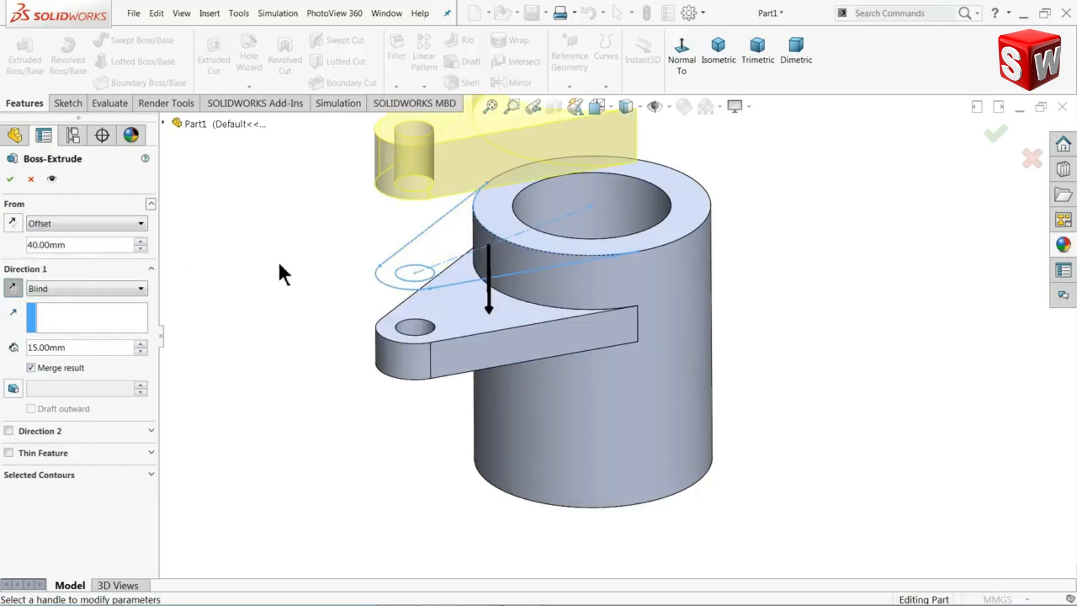
pyautogui.click(14, 222)
pyautogui.moveTo(225, 331); pyautogui.dragTo(240, 283, button='middle')
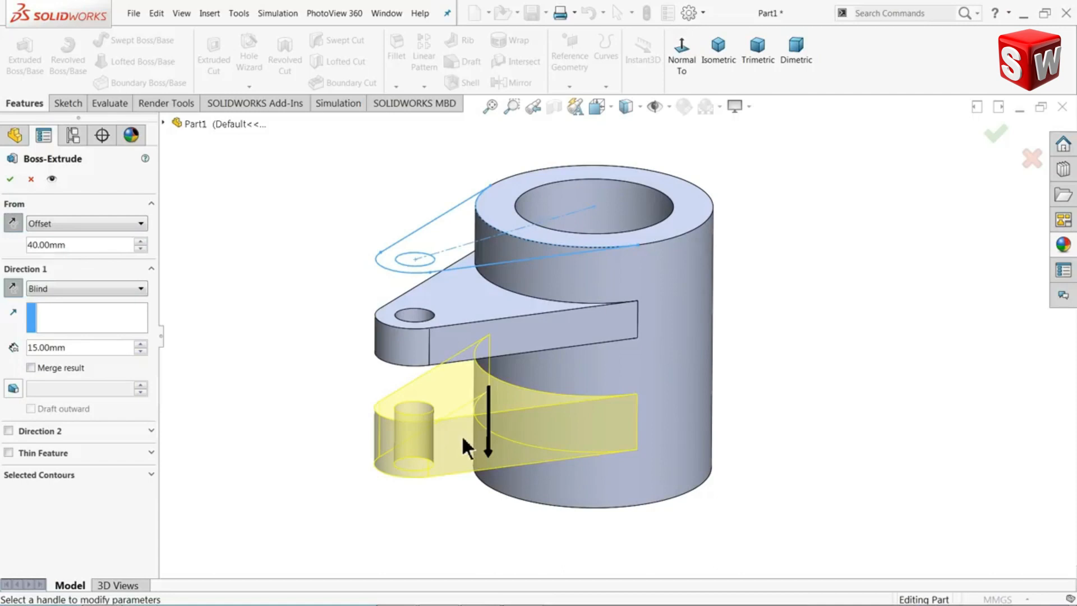
pyautogui.click(10, 179)
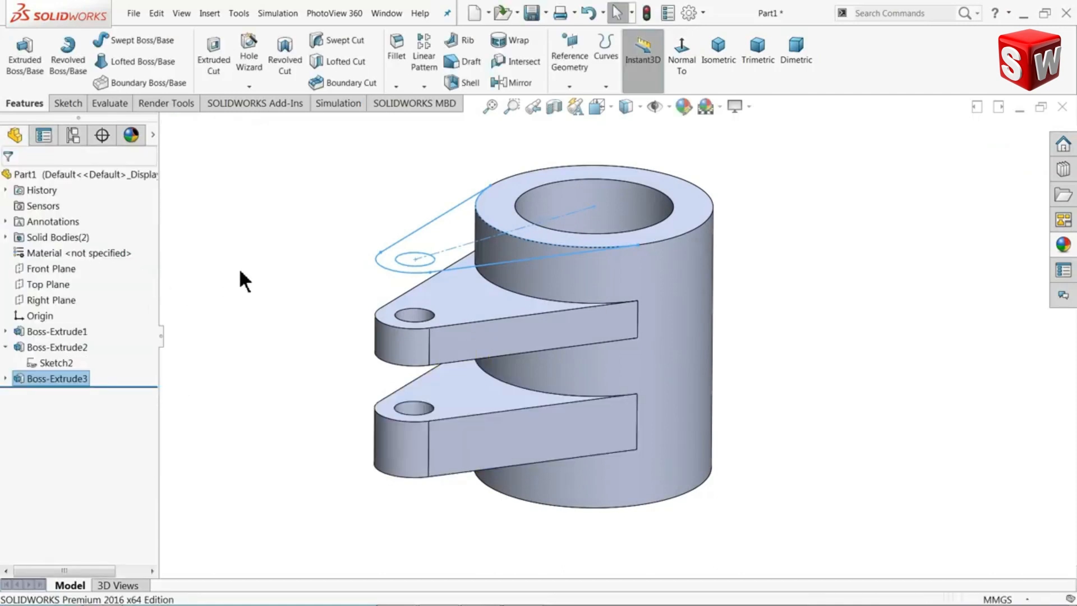
# Create a reference axis through the cylinder's inner cylindrical face.
pyautogui.click(569, 85)
pyautogui.click(578, 118)
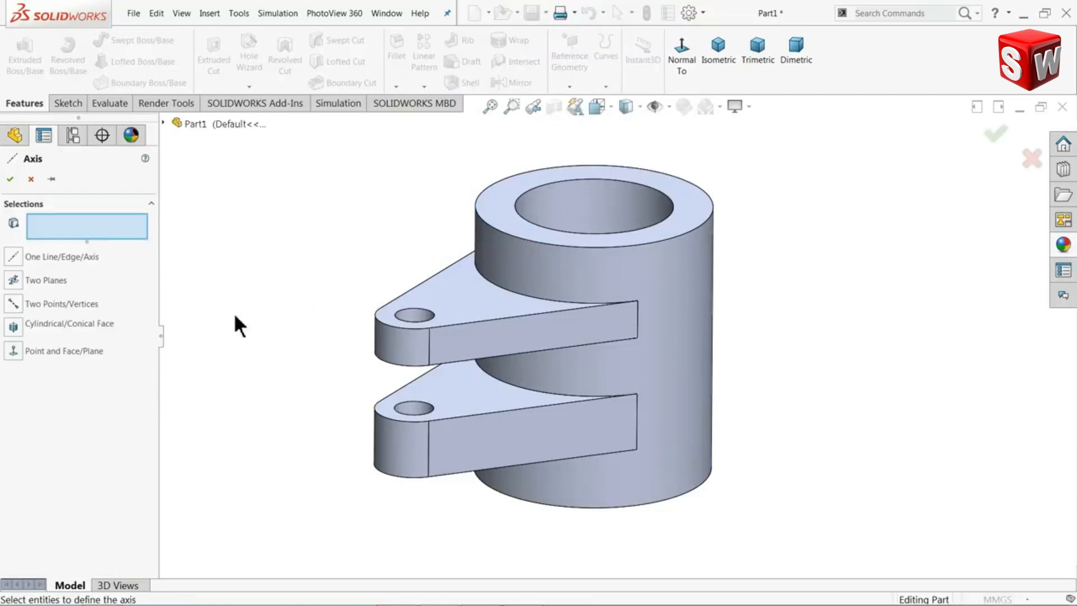
pyautogui.click(593, 213)
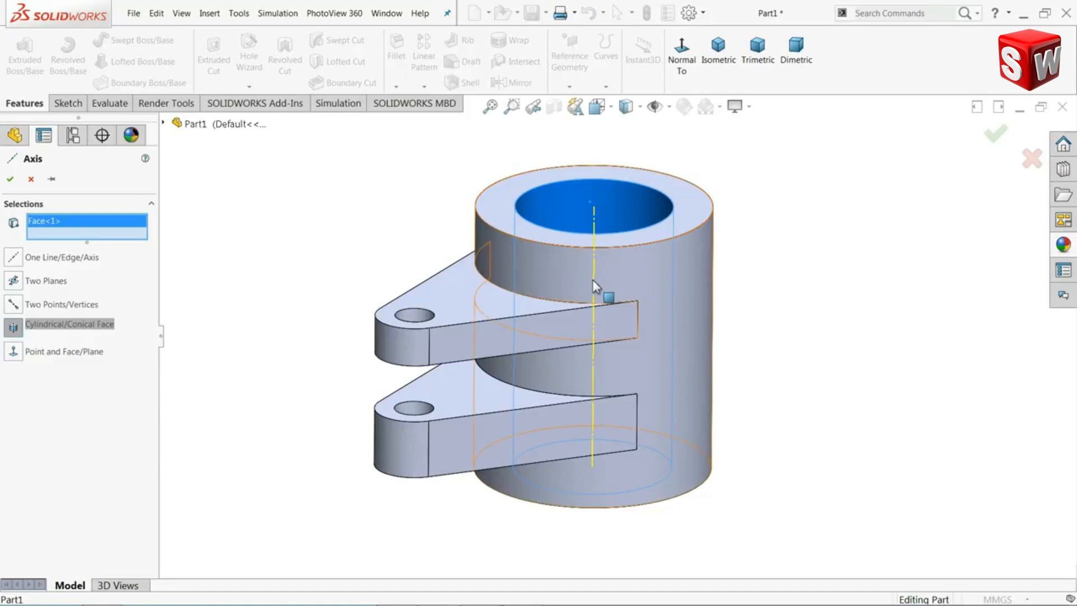
pyautogui.click(10, 179)
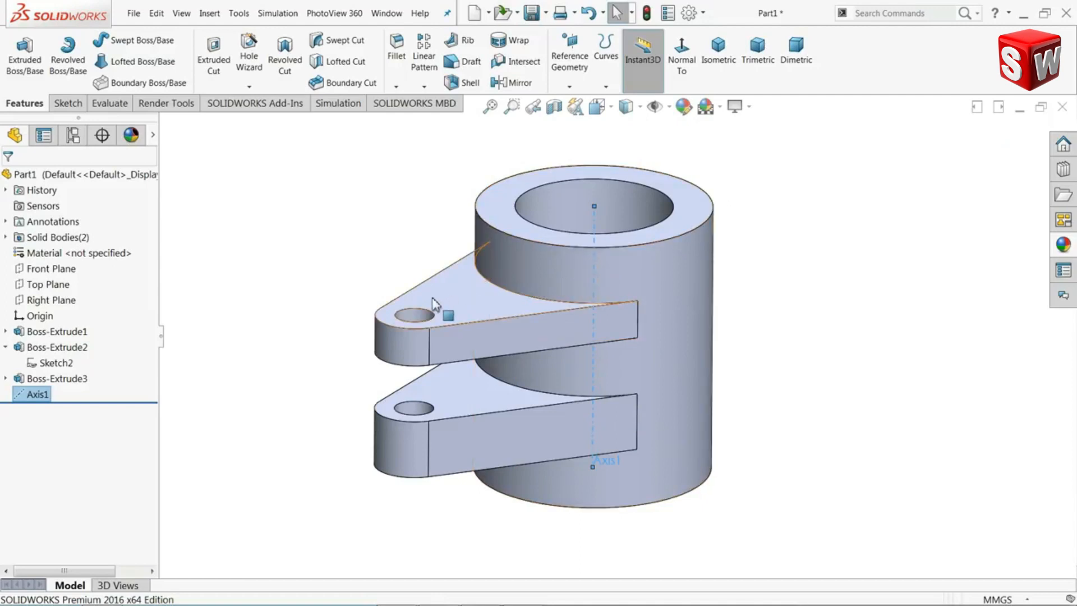
pyautogui.click(310, 281)
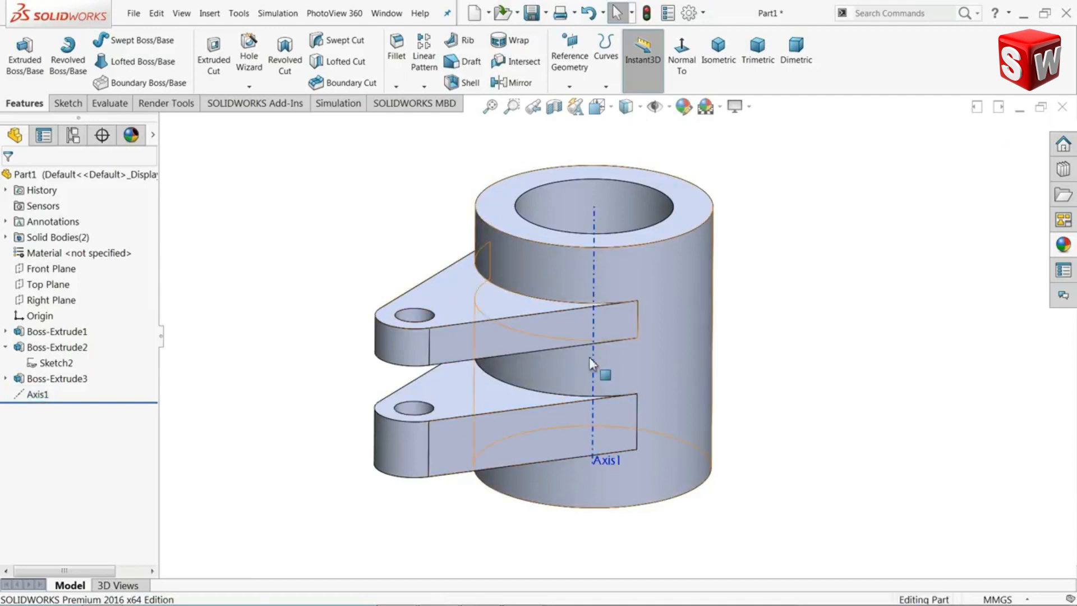
# Start Move/Copy Body and choose the lower lug as the body to move, without copying it.
pyautogui.scroll(-2, 587, 359)
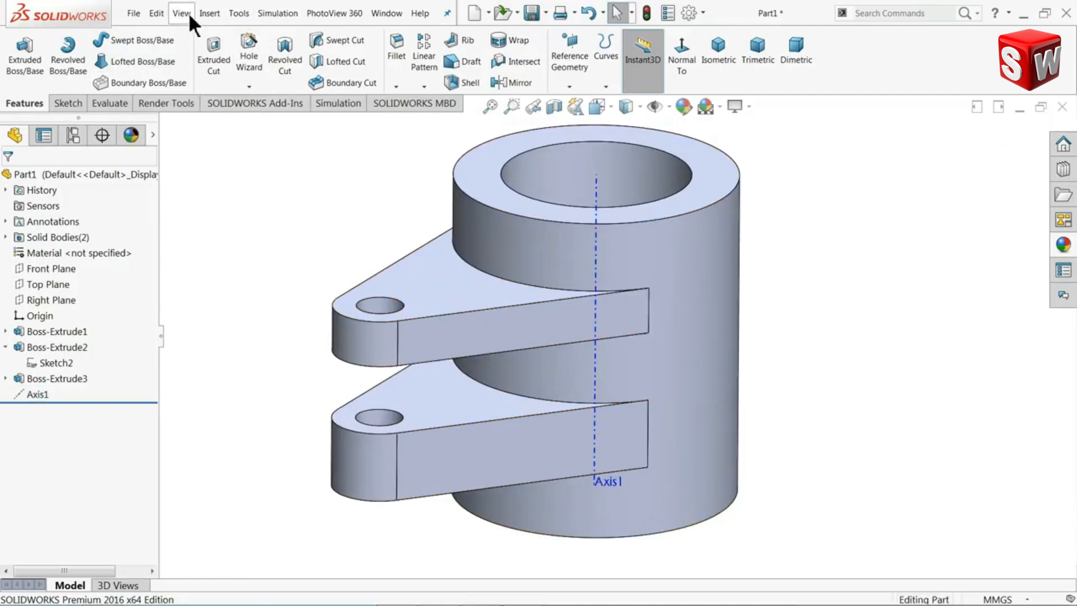
pyautogui.click(206, 13)
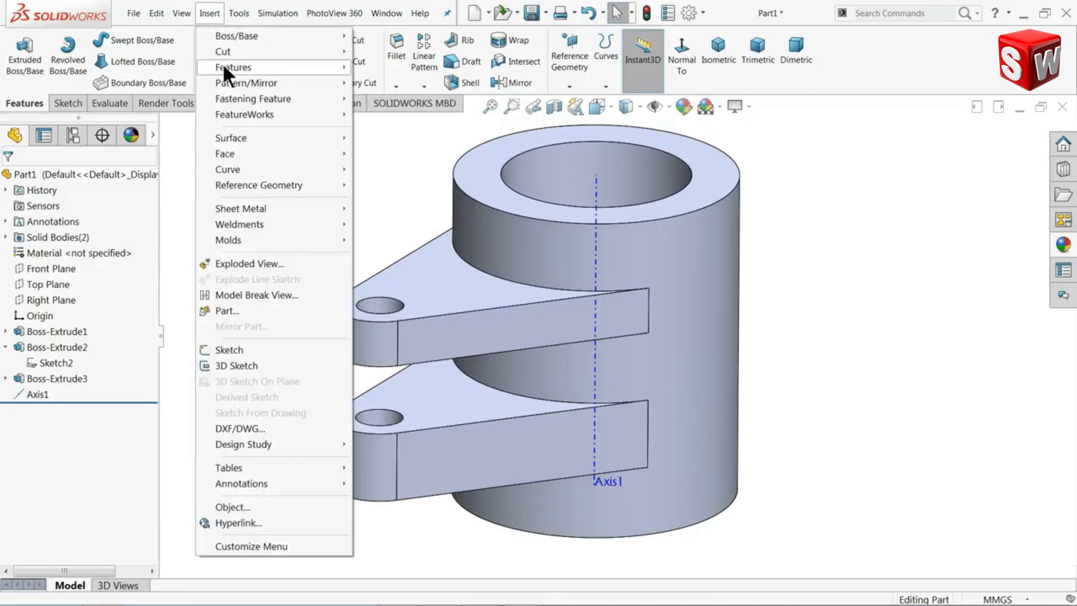
pyautogui.moveTo(230, 69)
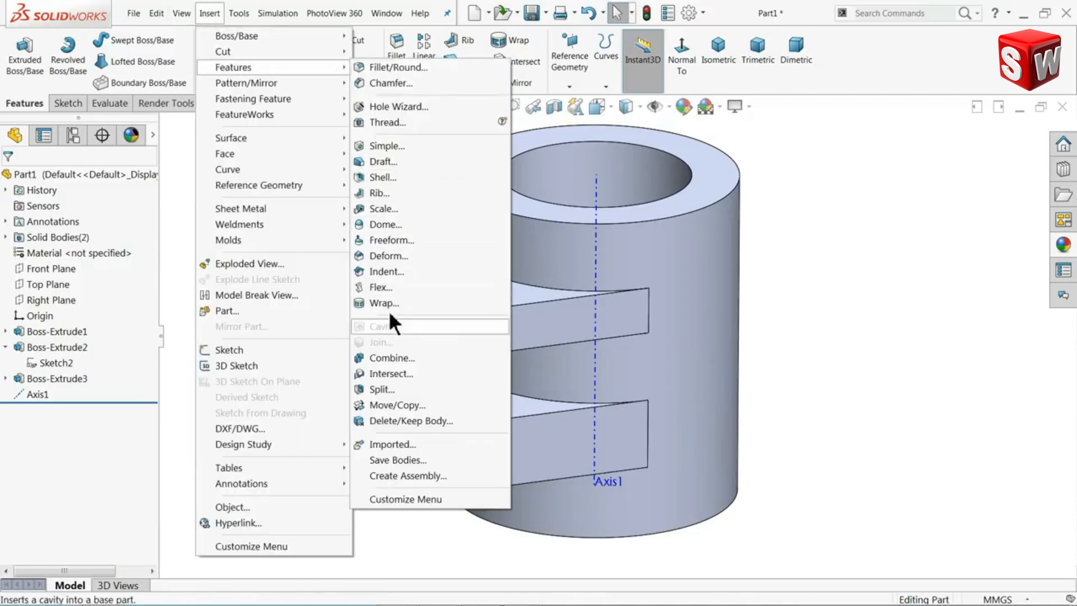
pyautogui.click(379, 404)
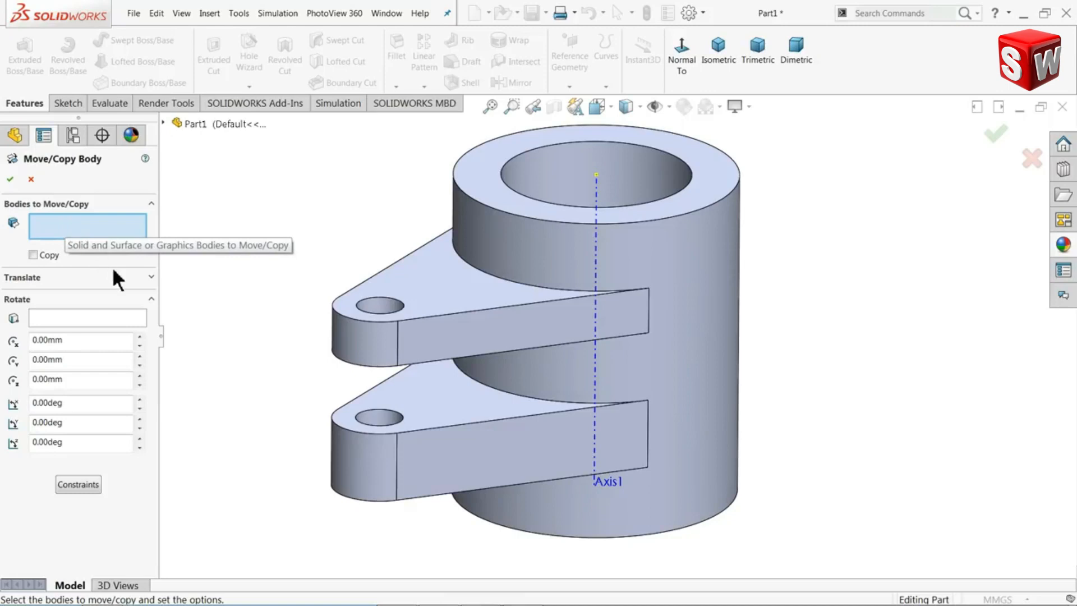
pyautogui.click(386, 462)
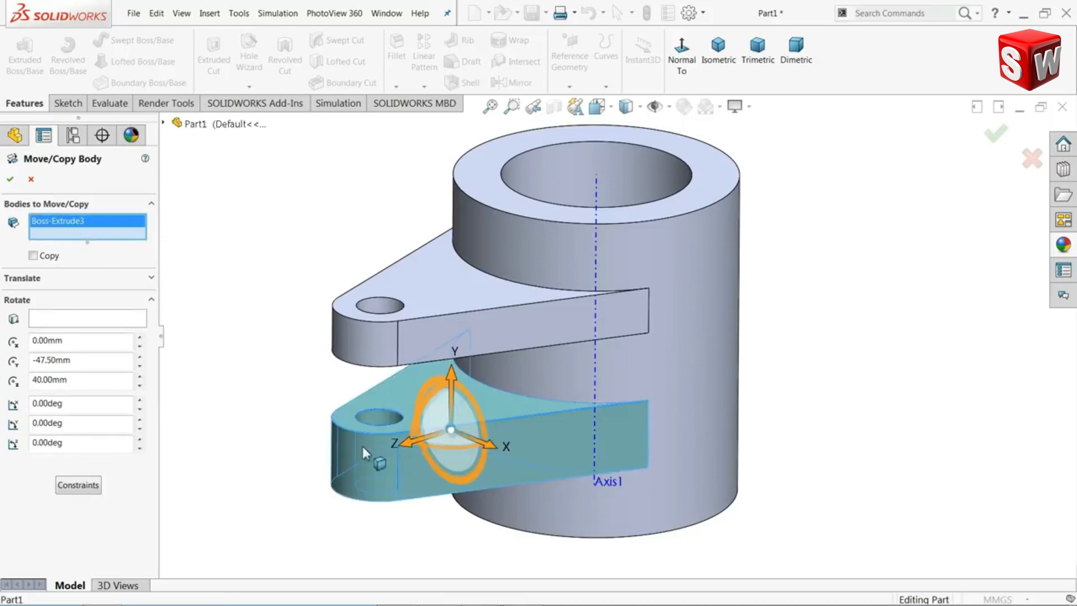
pyautogui.click(162, 122)
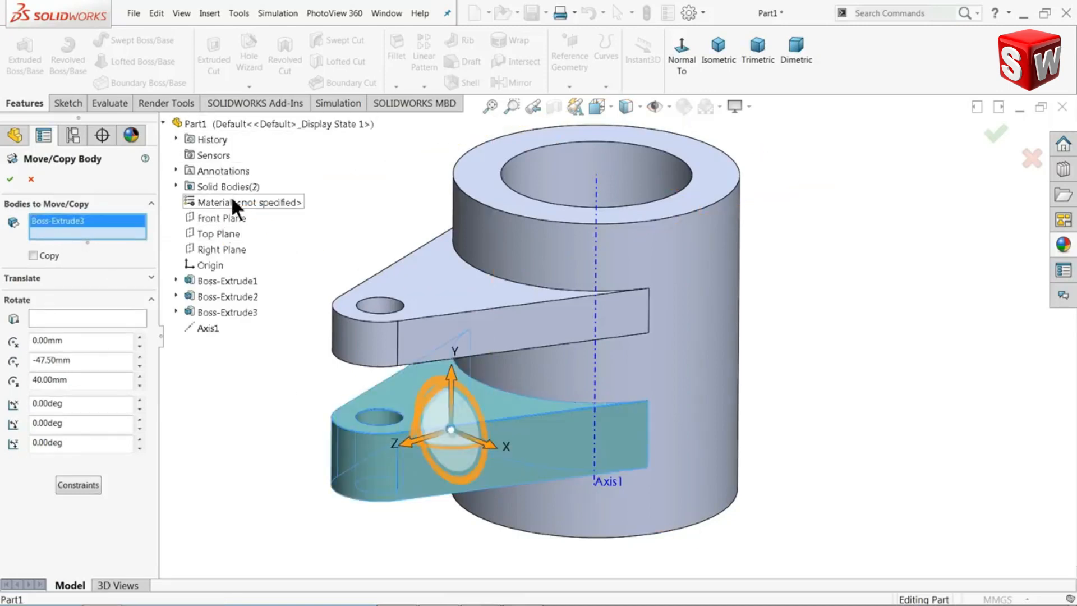
pyautogui.click(177, 185)
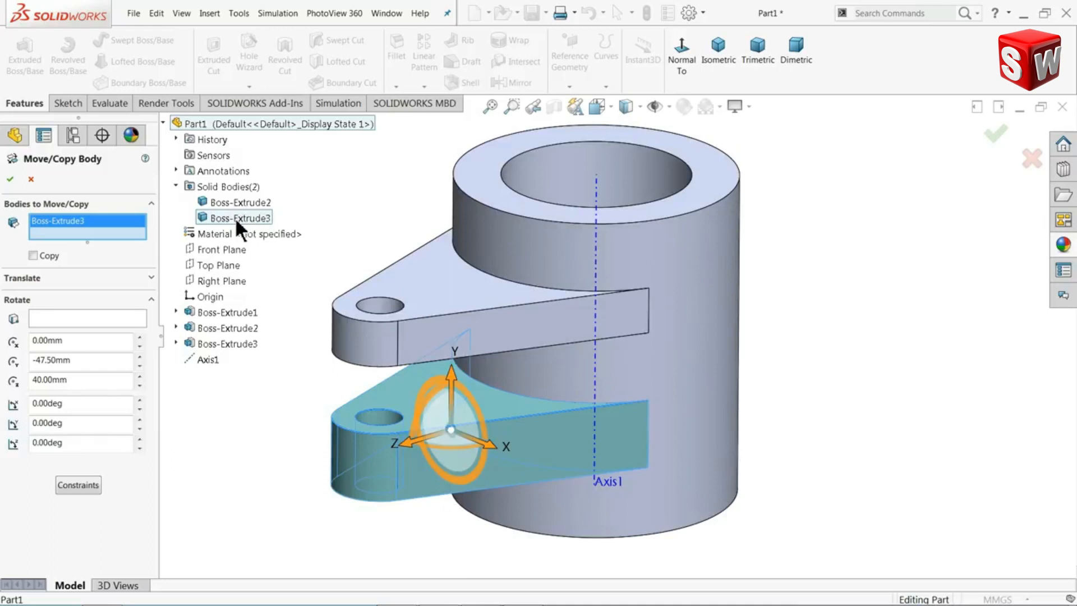
pyautogui.click(177, 185)
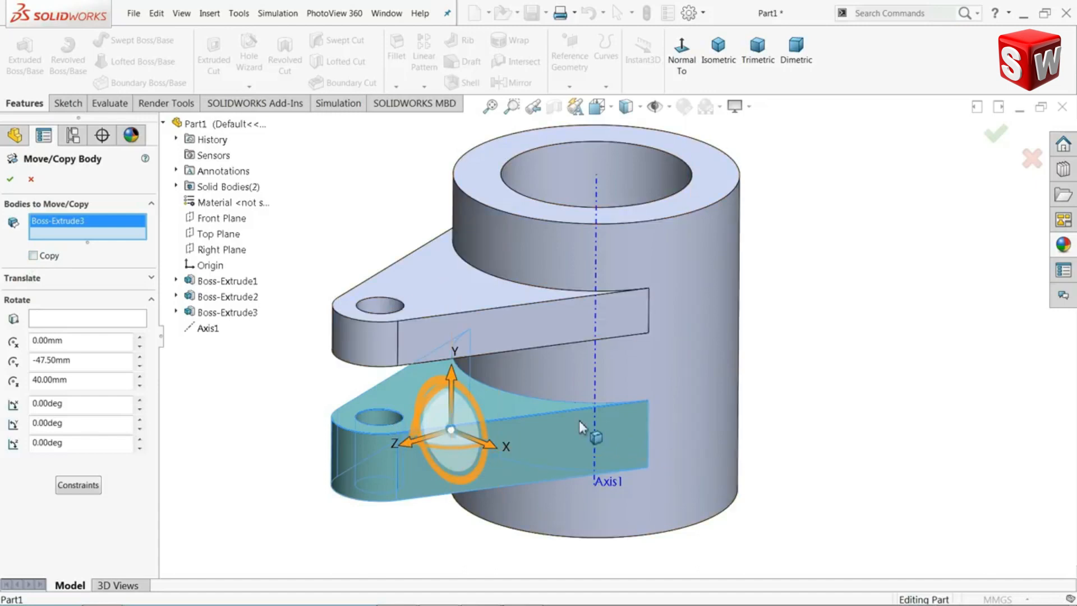
# Rotate the lower lug body 90 degrees about the cylinder's reference axis and complete the body move.
pyautogui.click(44, 319)
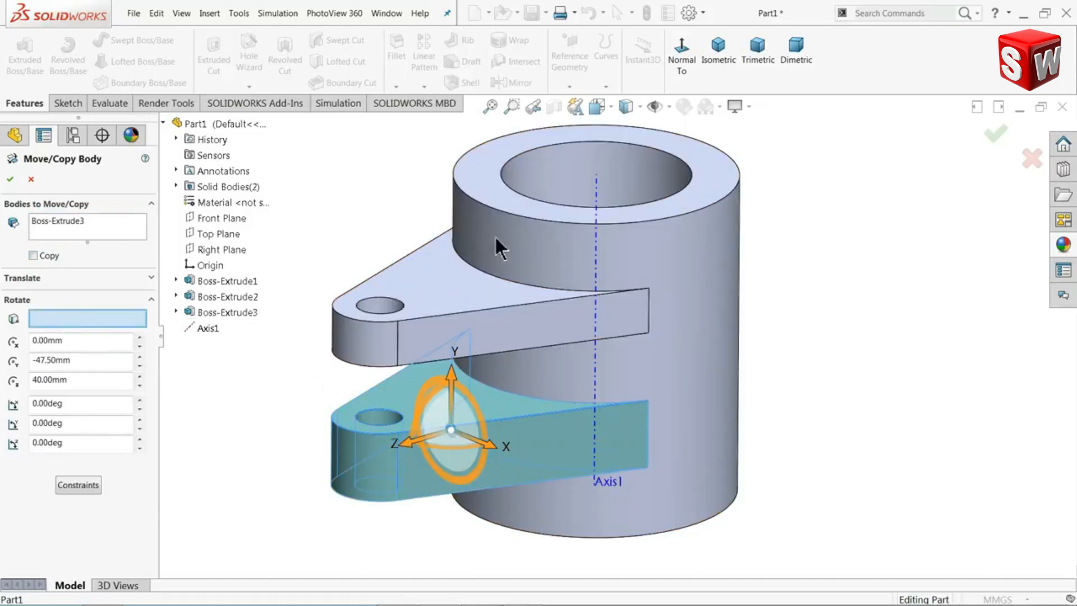
pyautogui.click(594, 243)
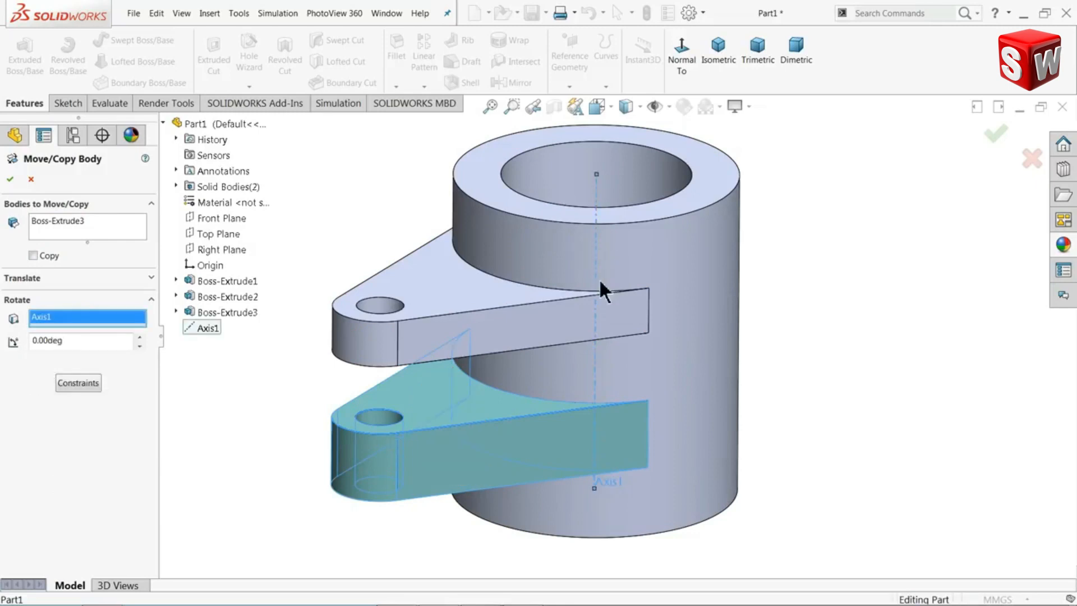
pyautogui.moveTo(85, 343); pyautogui.dragTo(42, 344)
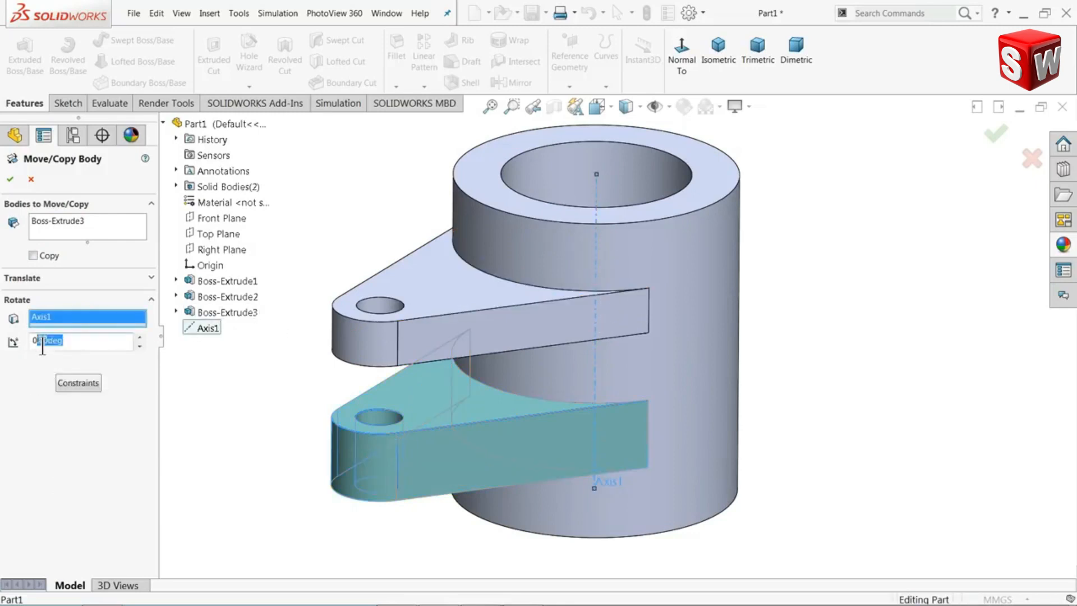
pyautogui.write('90')
pyautogui.press('Return')
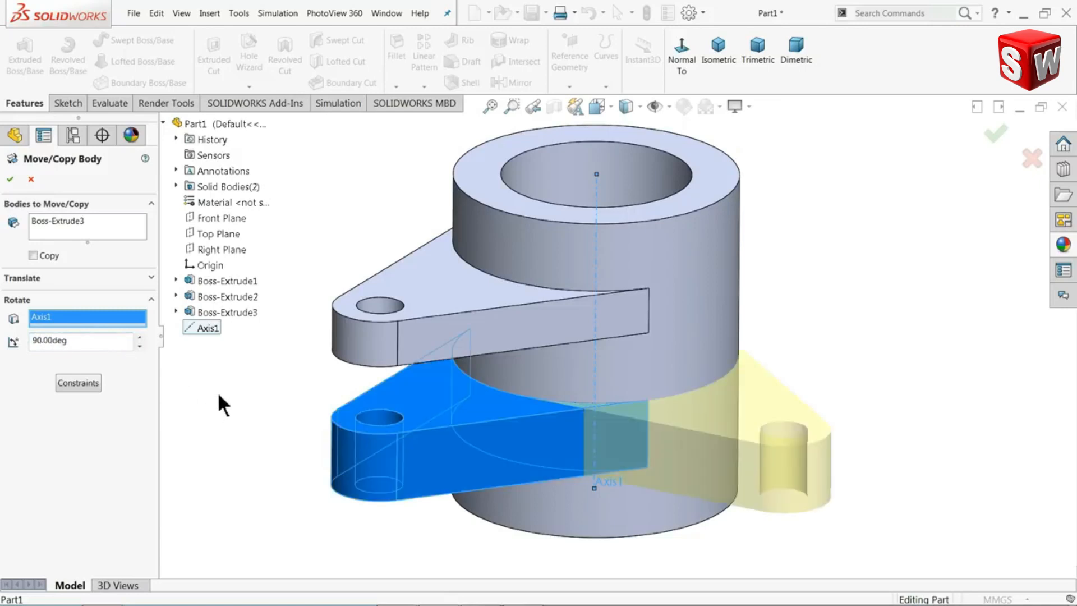
pyautogui.press('f')
pyautogui.moveTo(327, 383)
pyautogui.mouseDown(button='middle')
pyautogui.moveTo(320, 498)
pyautogui.moveTo(284, 478)
pyautogui.moveTo(332, 433)
pyautogui.moveTo(319, 428)
pyautogui.moveTo(325, 399)
pyautogui.mouseUp(button='middle')
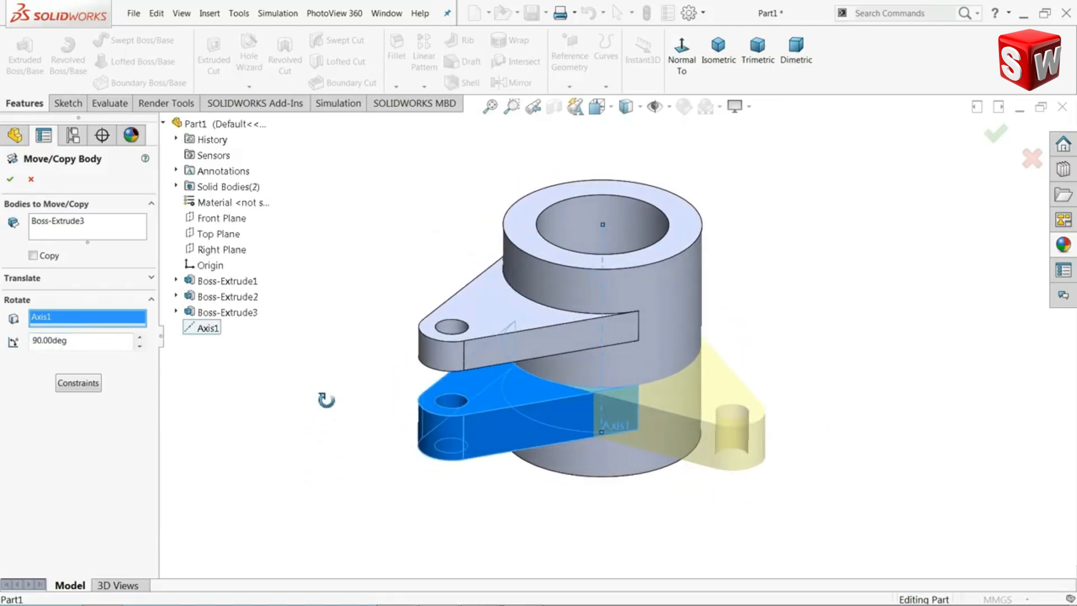
pyautogui.click(10, 179)
pyautogui.scroll(-2, 589, 376)
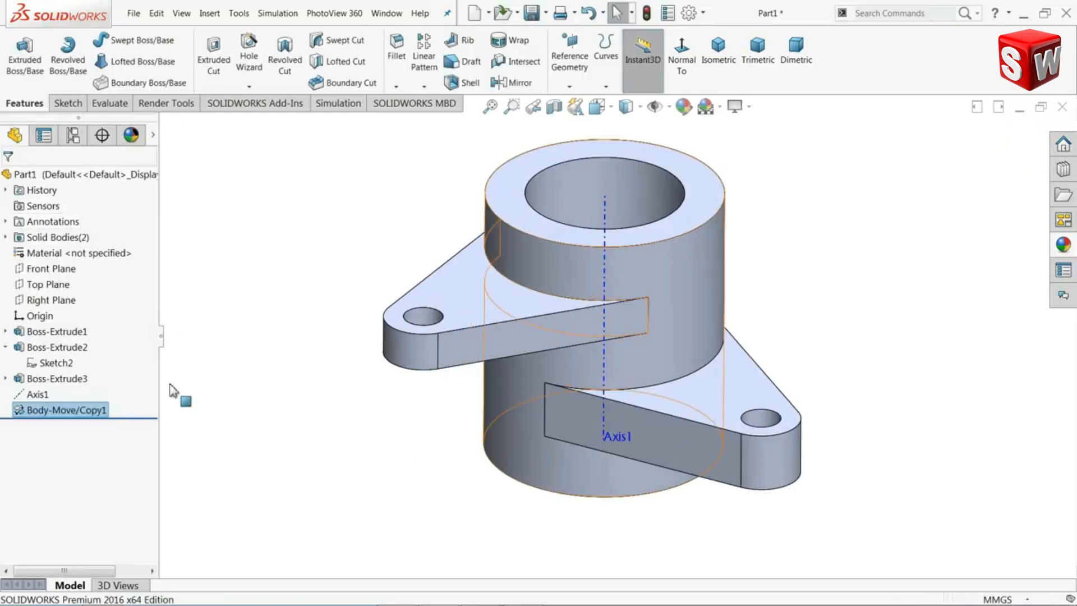
# Edit the body move feature so that it makes one rotated copy and keeps the original lower lug.
pyautogui.click(20, 411)
pyautogui.click(26, 382)
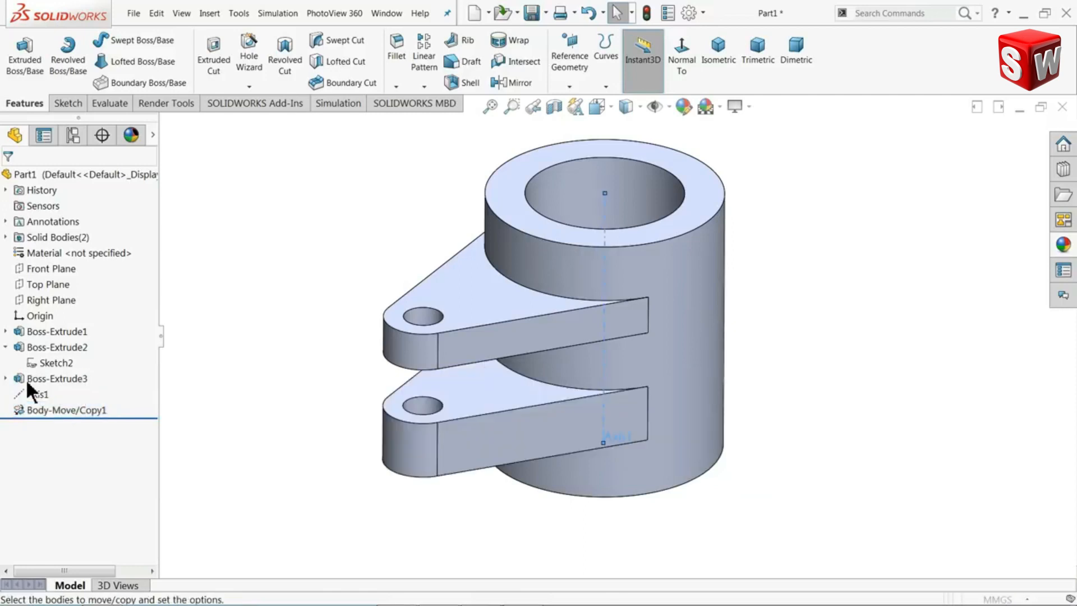
pyautogui.click(33, 255)
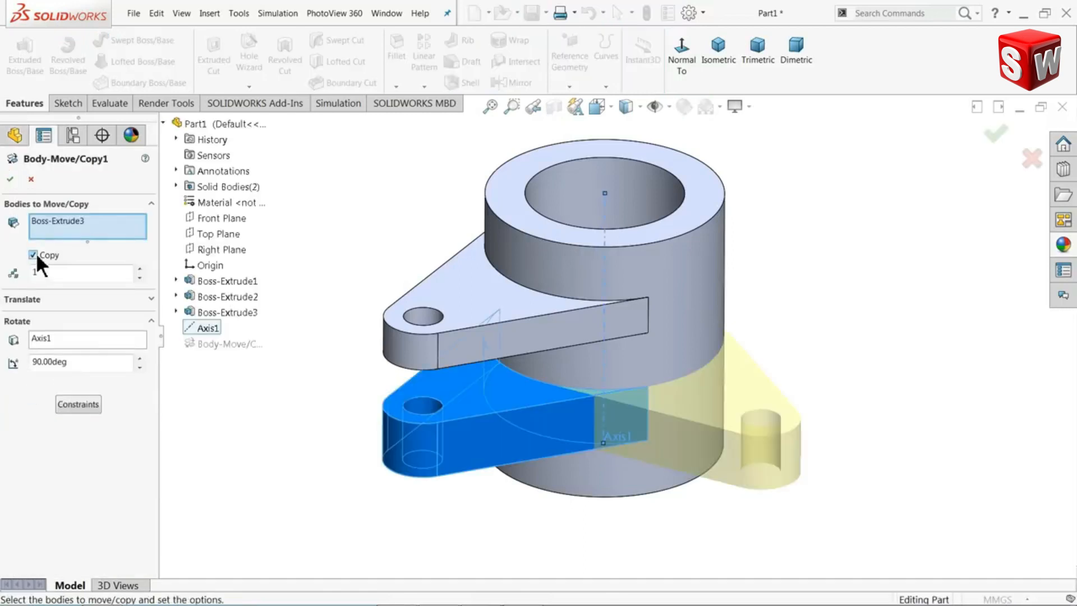
pyautogui.click(10, 180)
pyautogui.moveTo(428, 409); pyautogui.dragTo(456, 387, button='middle')
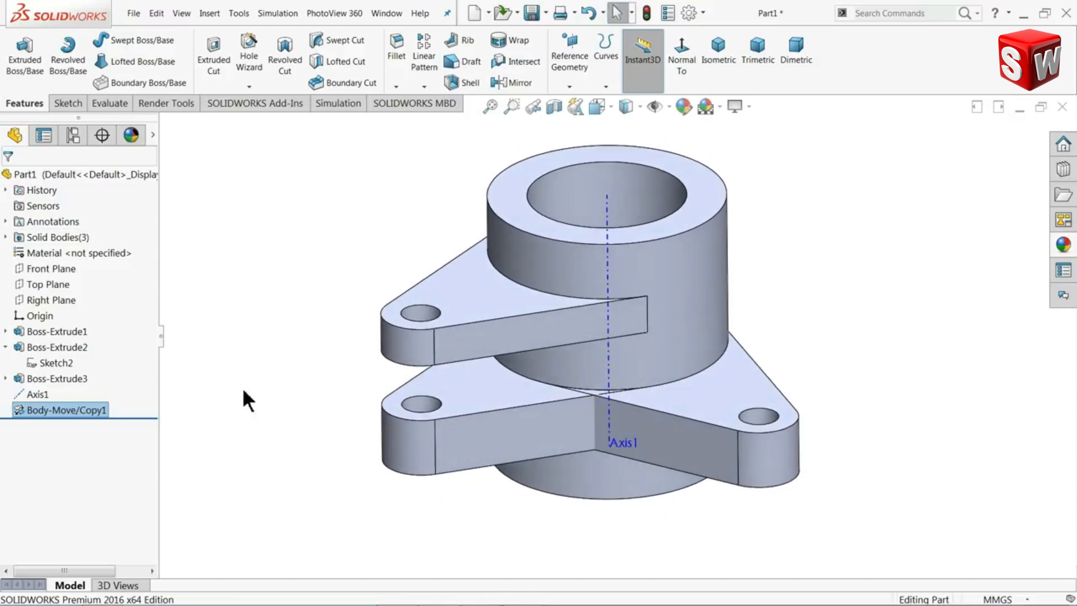
# Edit the body move feature again and disable copying so that only the rotated lower lug remains.
pyautogui.click(24, 409)
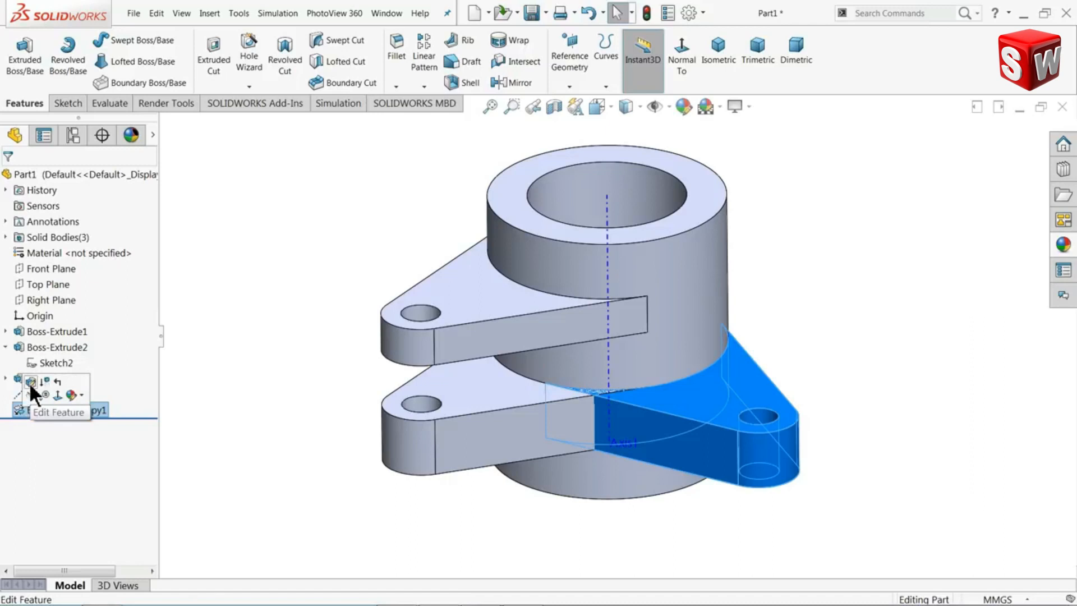
pyautogui.click(29, 382)
pyautogui.click(34, 255)
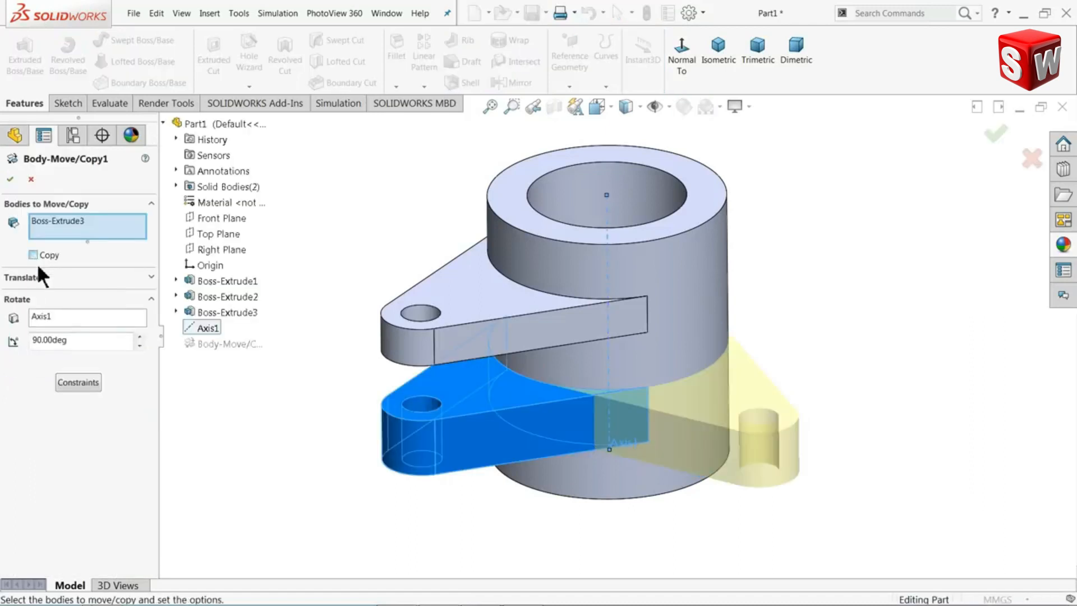
pyautogui.click(10, 179)
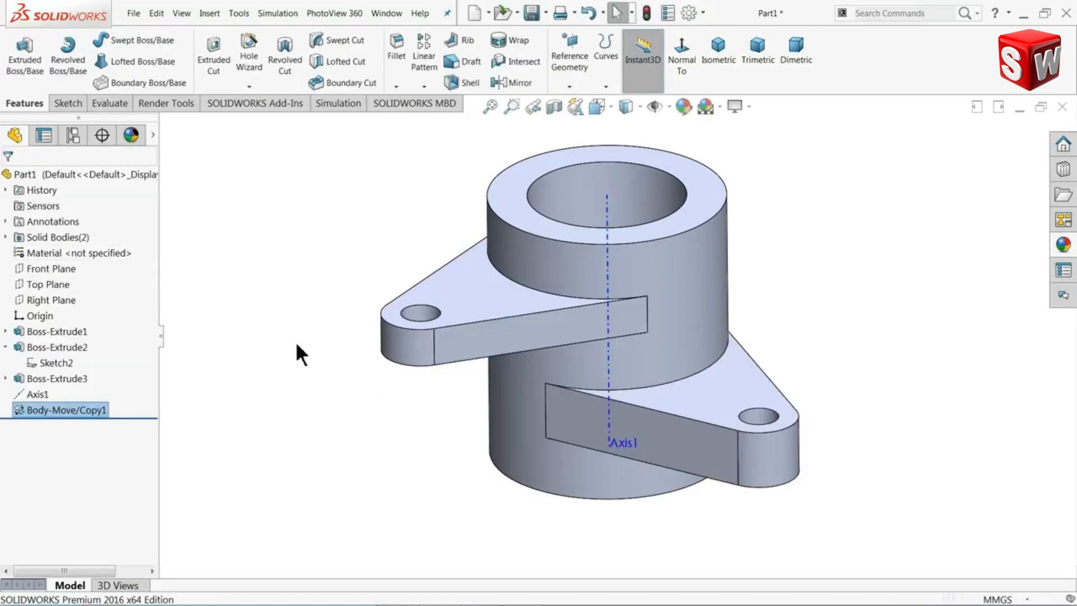
# Hide the cylinder's reference axis and turn on RealView Graphics for the model display.
pyautogui.click(31, 393)
pyautogui.click(35, 386)
pyautogui.moveTo(255, 351); pyautogui.dragTo(314, 336, button='middle')
pyautogui.click(735, 106)
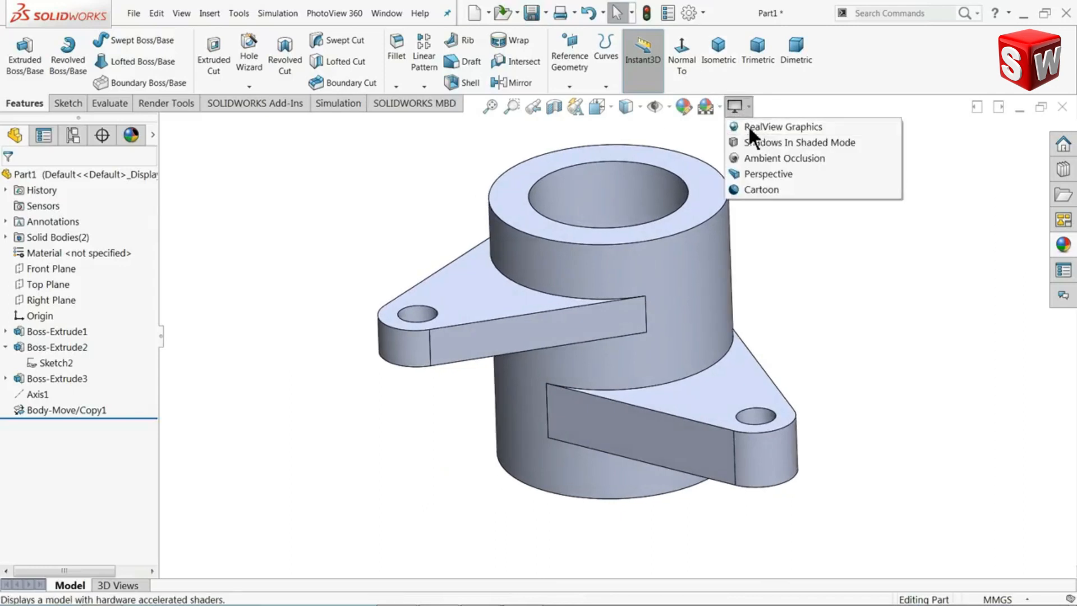
pyautogui.click(748, 126)
# Apply the brushed nickel metal appearance to the whole part.
pyautogui.click(1063, 244)
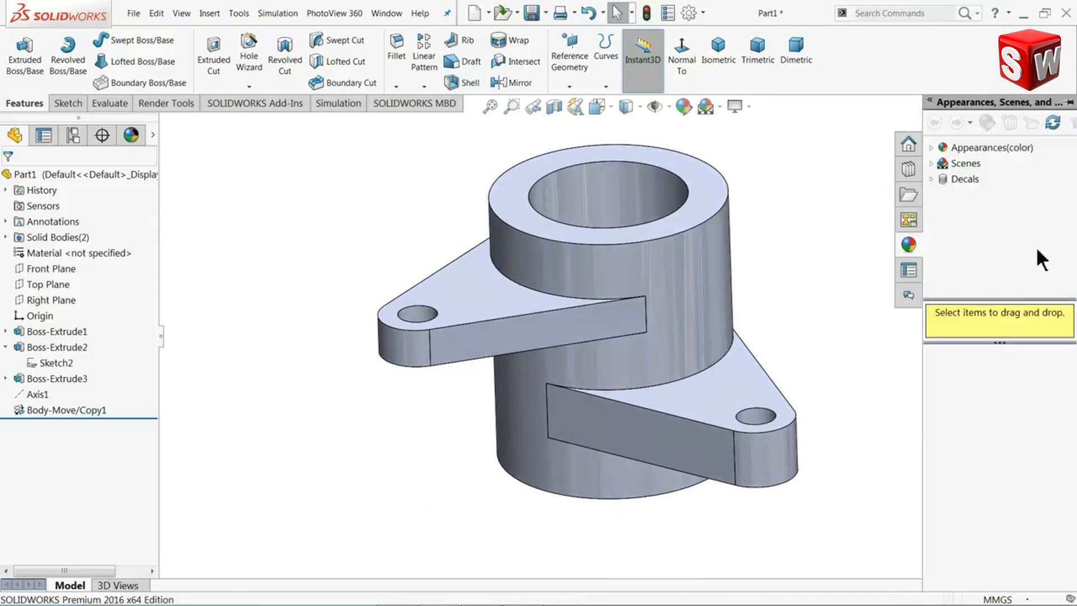
pyautogui.click(943, 148)
pyautogui.click(946, 179)
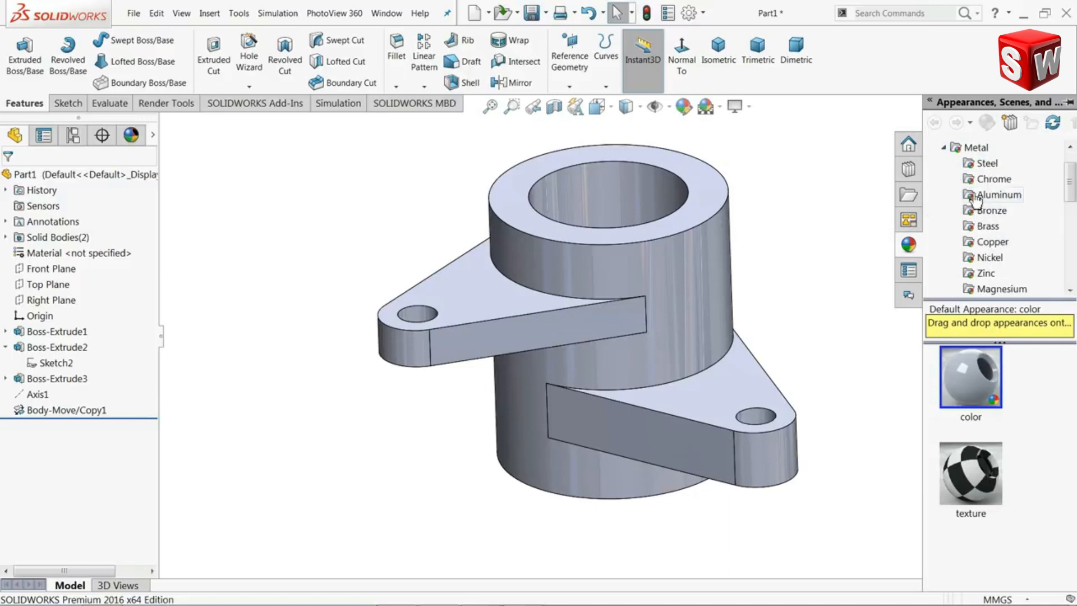
pyautogui.click(989, 257)
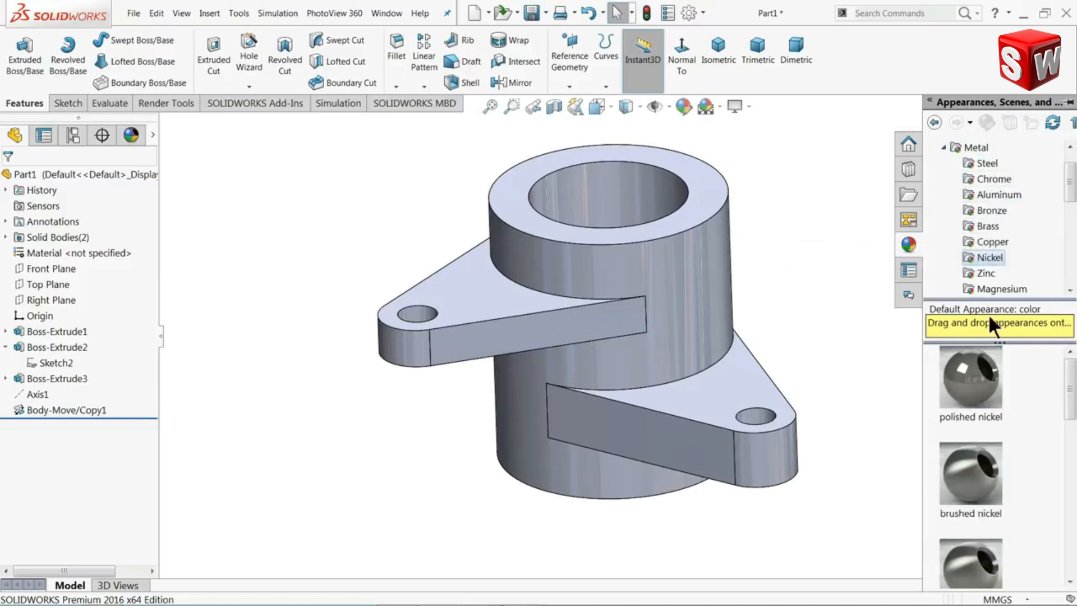
pyautogui.doubleClick(972, 466)
pyautogui.moveTo(837, 309); pyautogui.dragTo(775, 319, button='middle')
pyautogui.scroll(3, 645, 312)
pyautogui.scroll(-2, 645, 311)
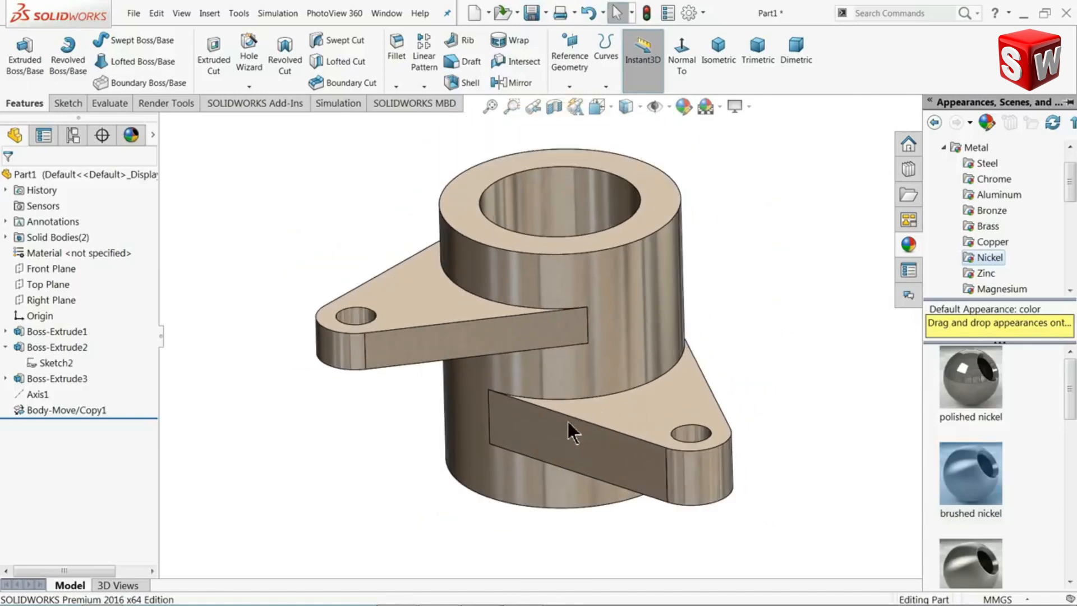